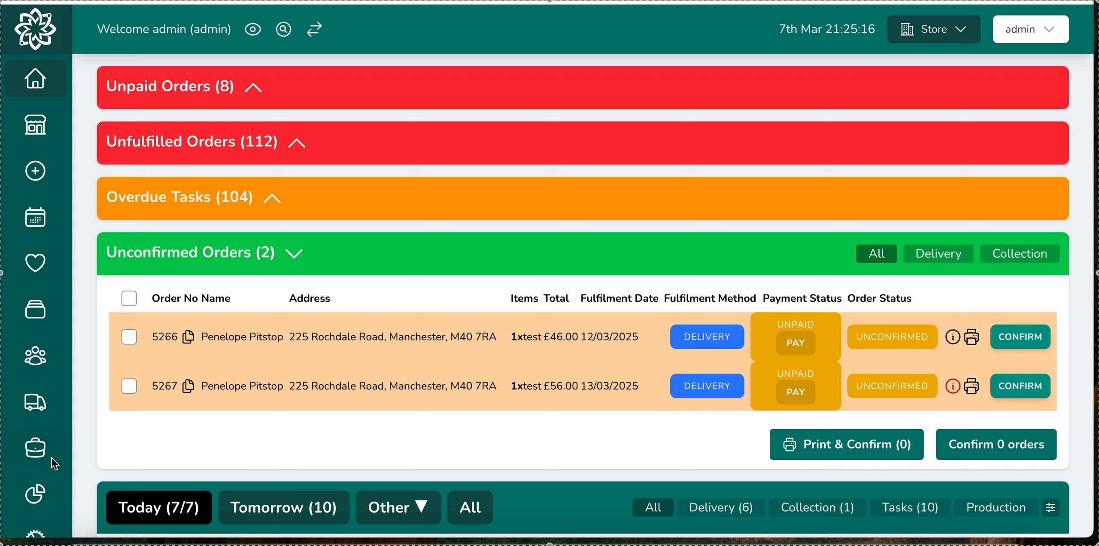
Open the storefront product settings and download the CSV template from the product import dialog
{"action": "left_click", "coordinate": [43, 534]}
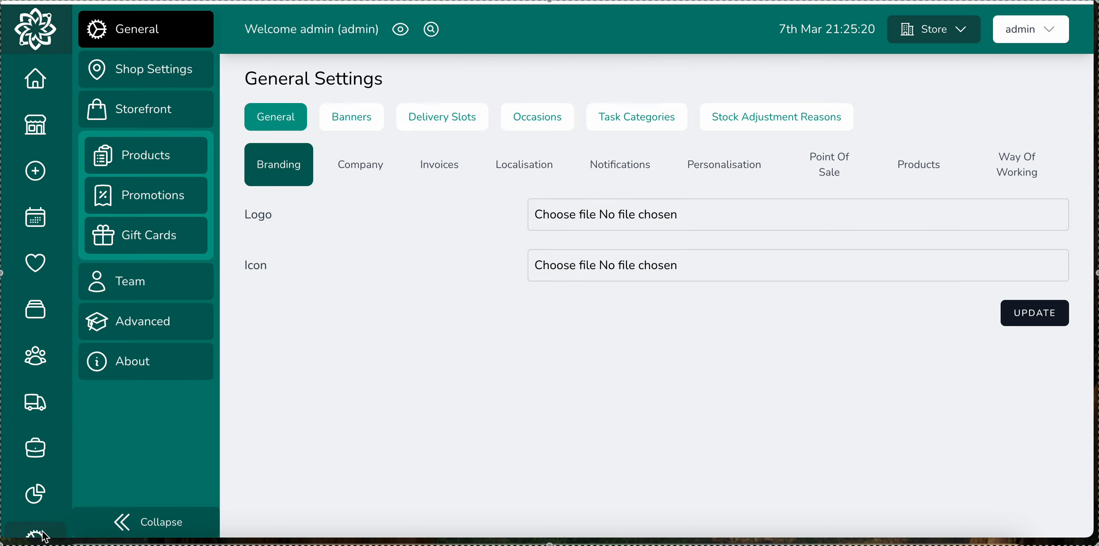
{"action": "left_click", "coordinate": [165, 154]}
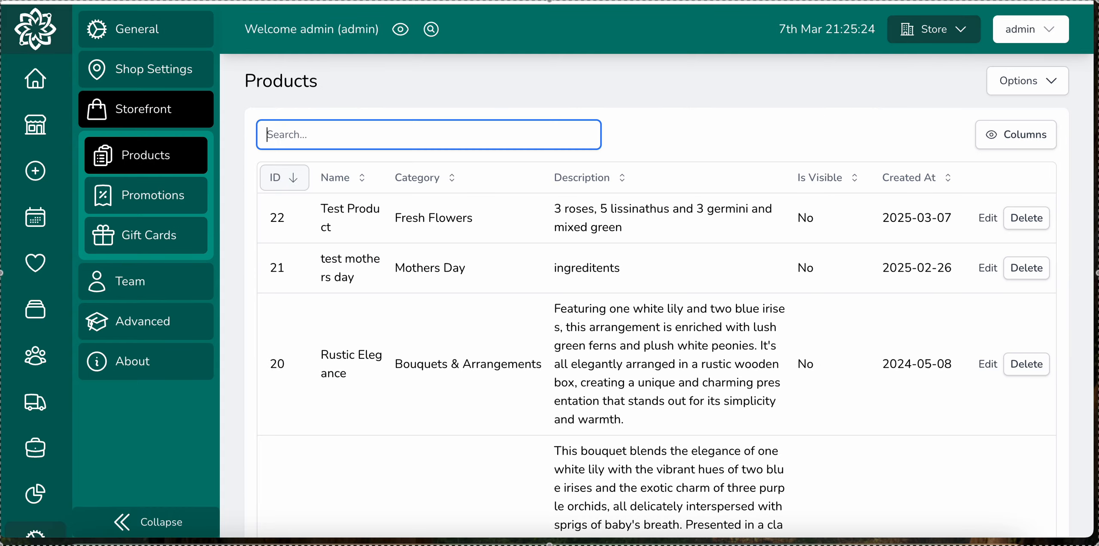
{"action": "left_click", "coordinate": [1053, 88]}
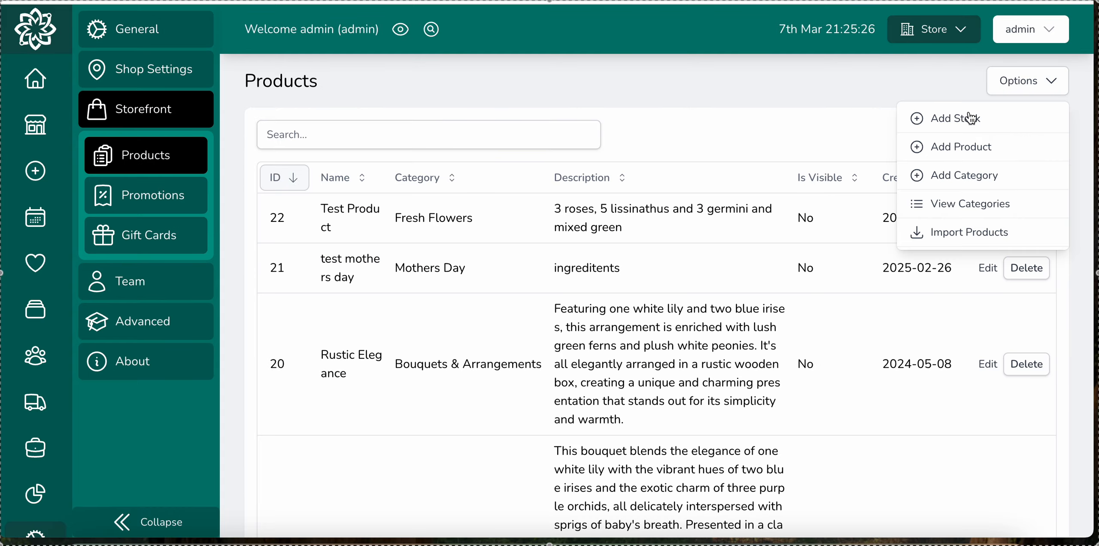
{"action": "left_click", "coordinate": [964, 234]}
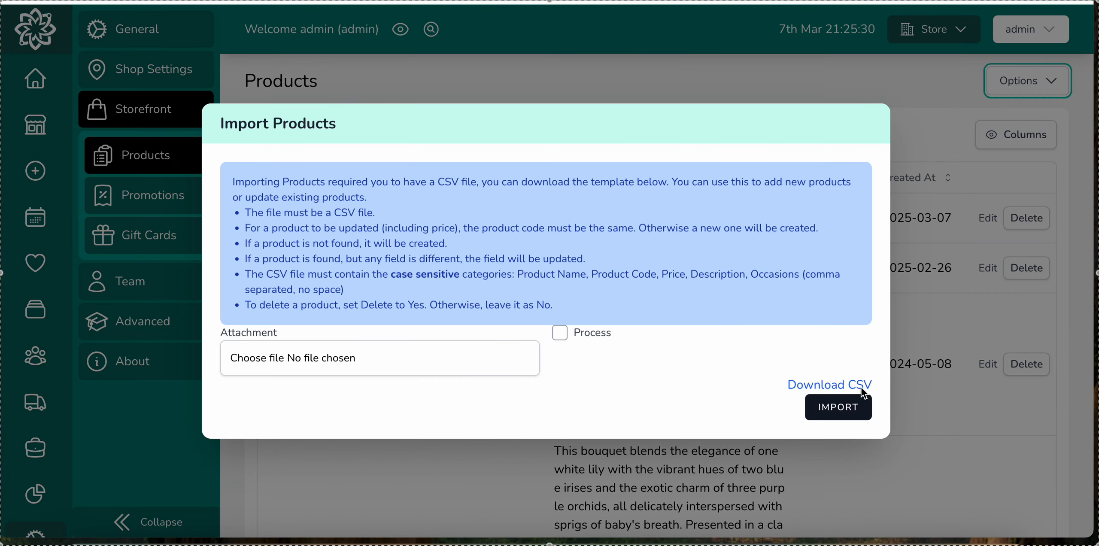
{"action": "left_click", "coordinate": [846, 386]}
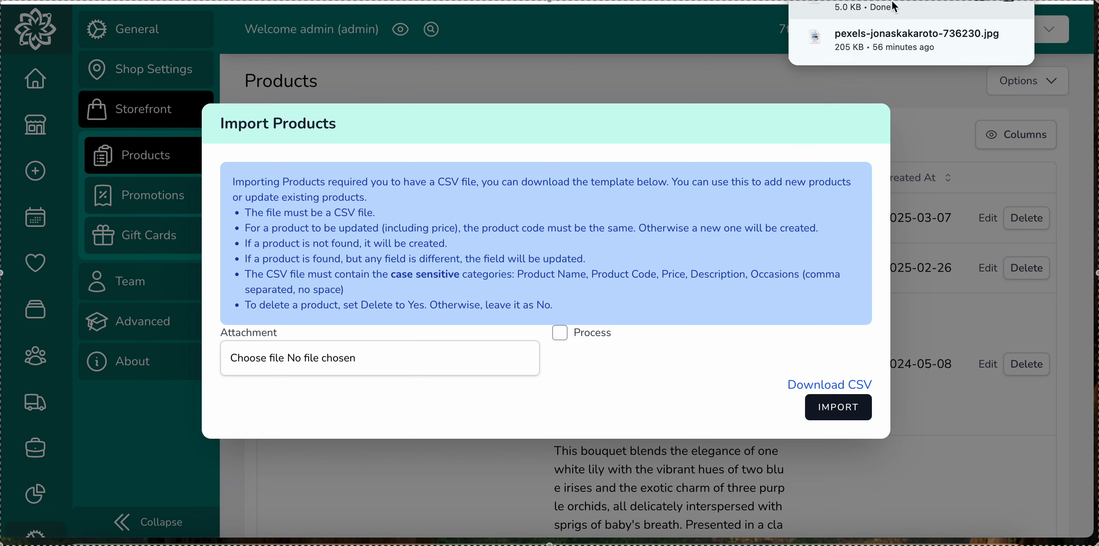
Open the downloaded products (87).csv from the Downloads folder in Excel
{"action": "left_click", "coordinate": [83, 540]}
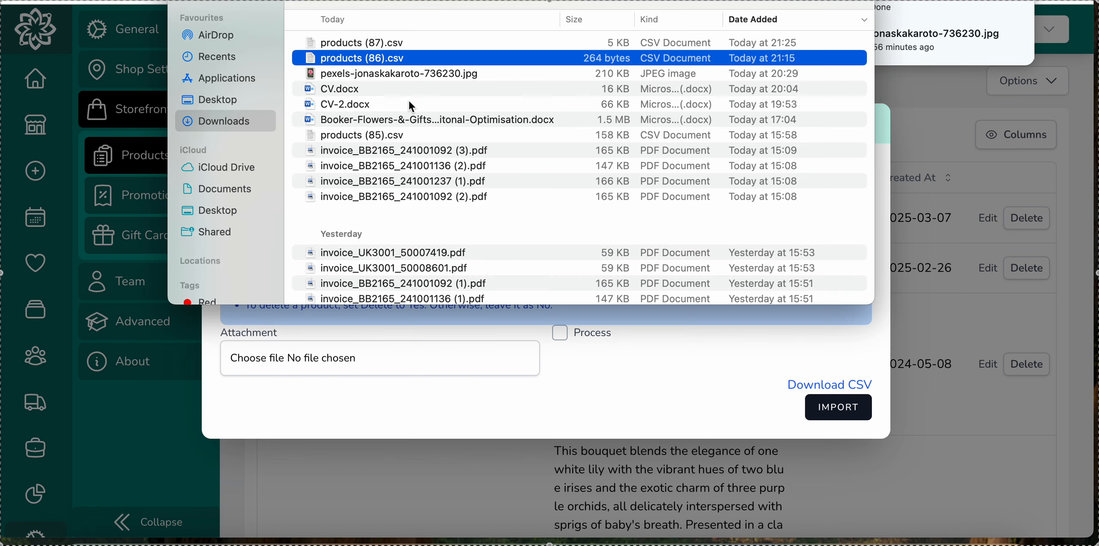
{"action": "left_click", "coordinate": [359, 43]}
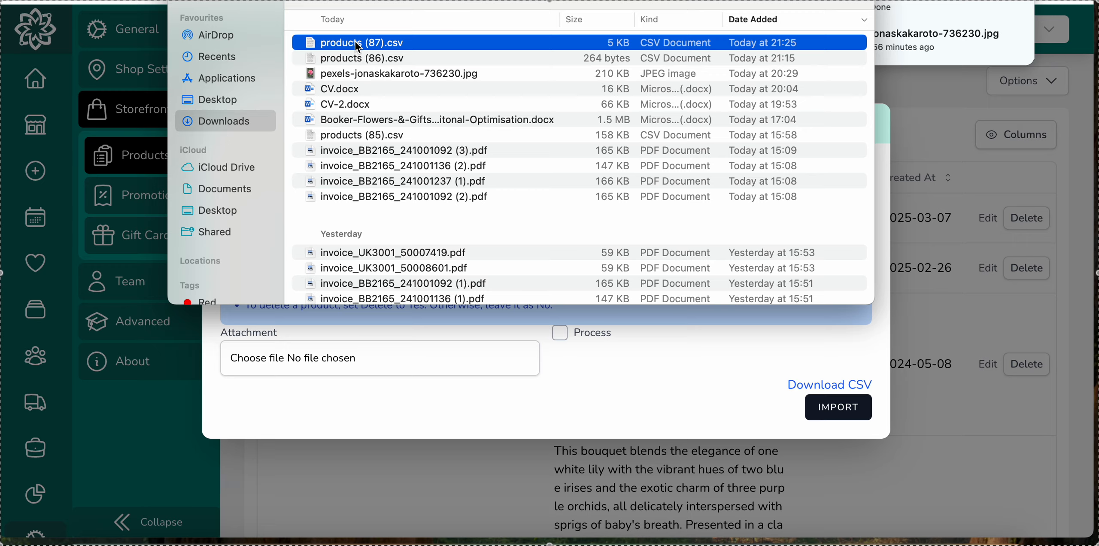
{"action": "double_click", "coordinate": [359, 43]}
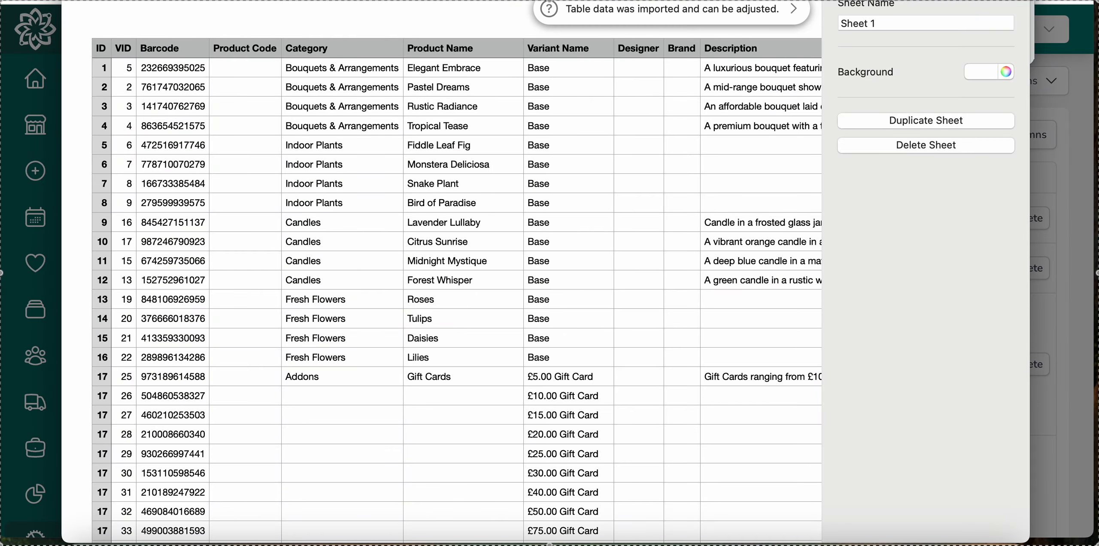
{"action": "key", "text": "super+w"}
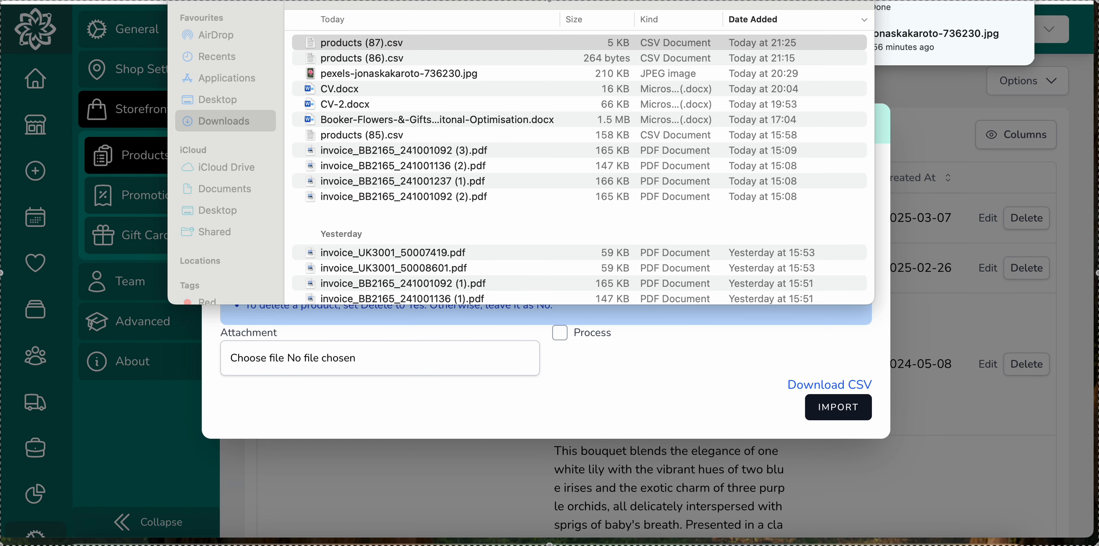
{"action": "right_click", "coordinate": [346, 43]}
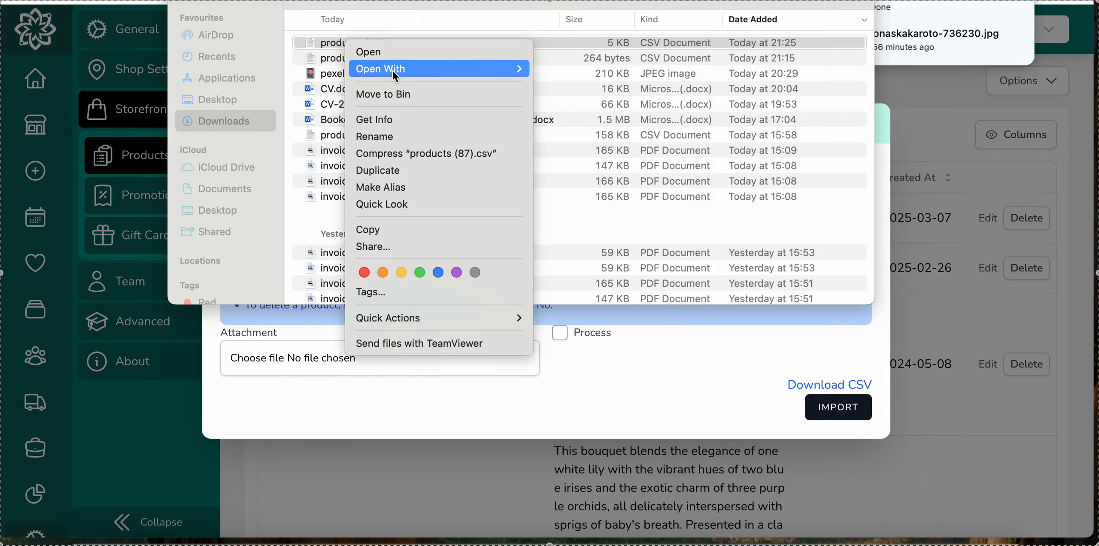
{"action": "mouse_move", "coordinate": [395, 77]}
{"action": "left_click", "coordinate": [592, 129]}
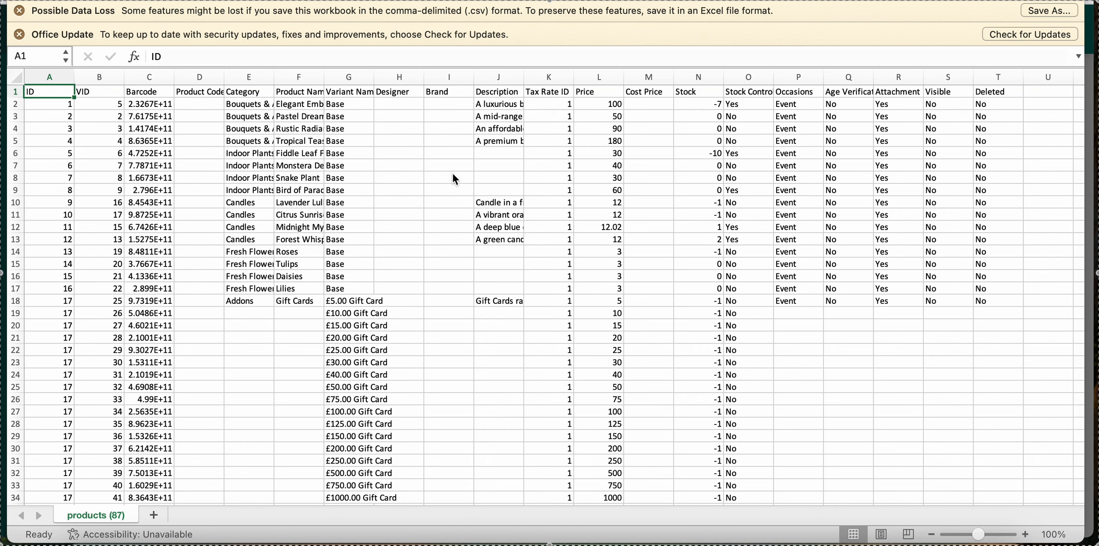
Clear all product rows from row 3 down, leaving the header and the first product as an example
{"action": "left_click_drag", "start_coordinate": [15, 116], "coordinate": [15, 500]}
{"action": "key", "text": "Delete"}
{"action": "scroll", "coordinate": [301, 214], "scroll_direction": "up", "scroll_amount": 5}
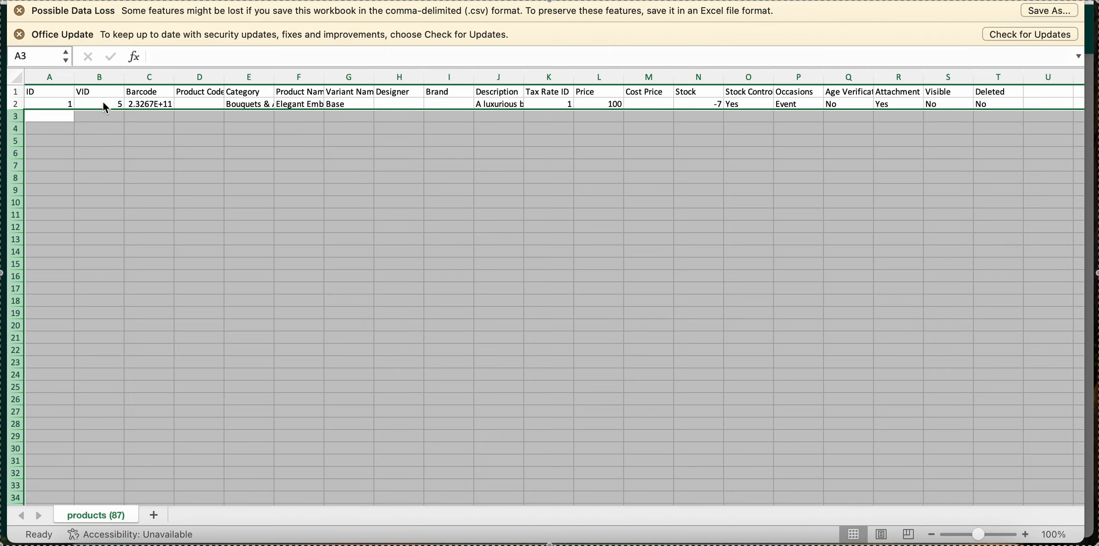
Enter 1 as the product code in row 3, leaving ID, VID and barcode blank
{"action": "left_click", "coordinate": [51, 116]}
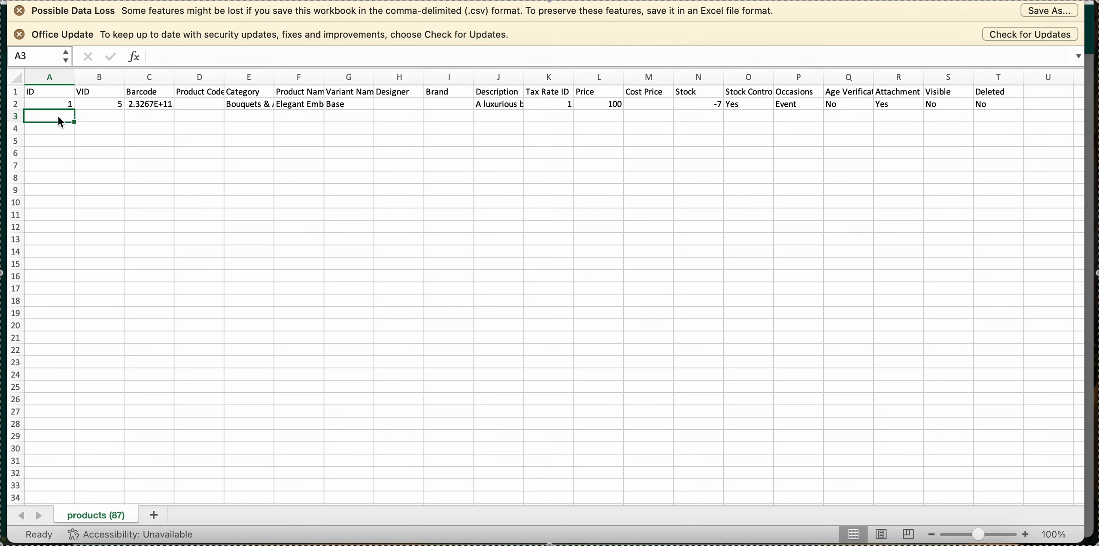
{"action": "key", "text": "Right"}
{"action": "key", "text": "Right"}
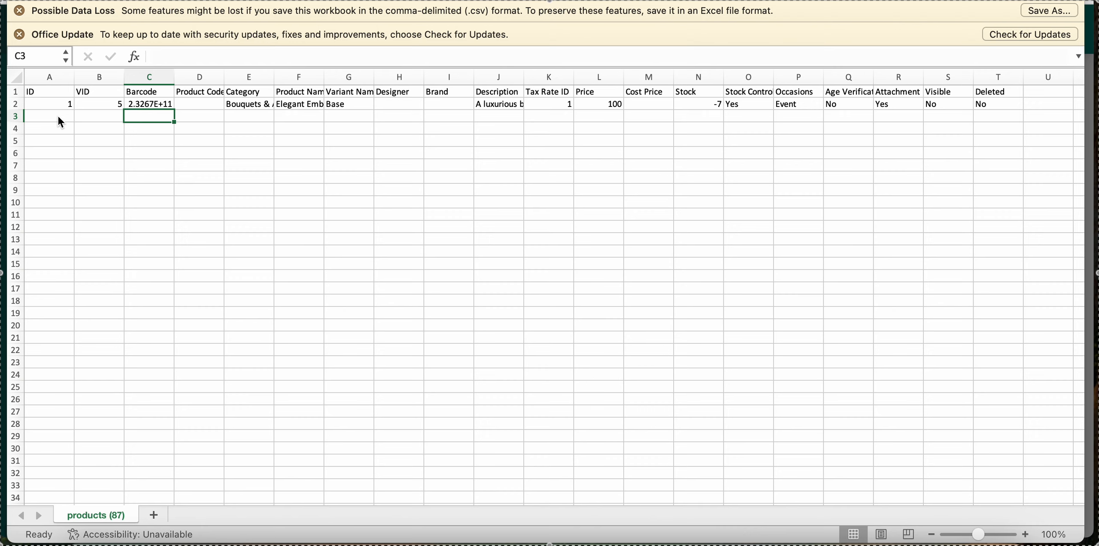
{"action": "key", "text": "Tab"}
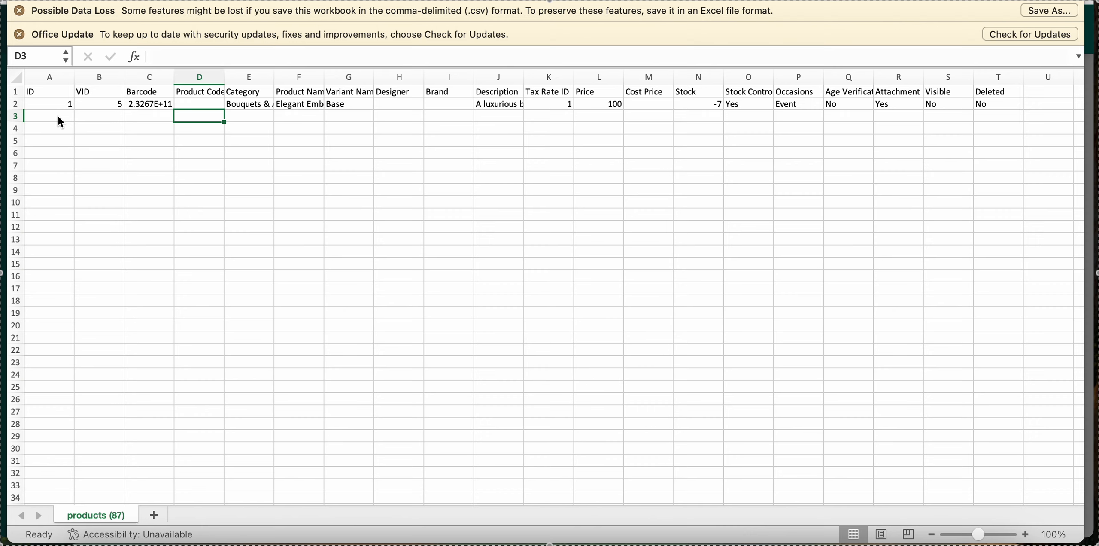
{"action": "type", "text": "1"}
{"action": "key", "text": "Tab"}
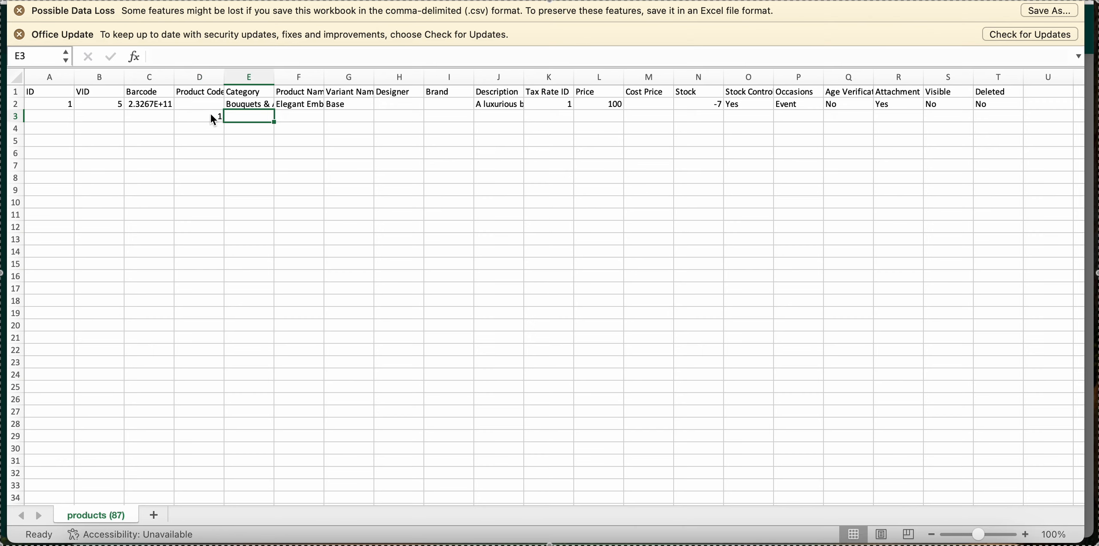
Fit the Category column width to its contents and enter Indoor Plants as the category in row 3
{"action": "double_click", "coordinate": [274, 77]}
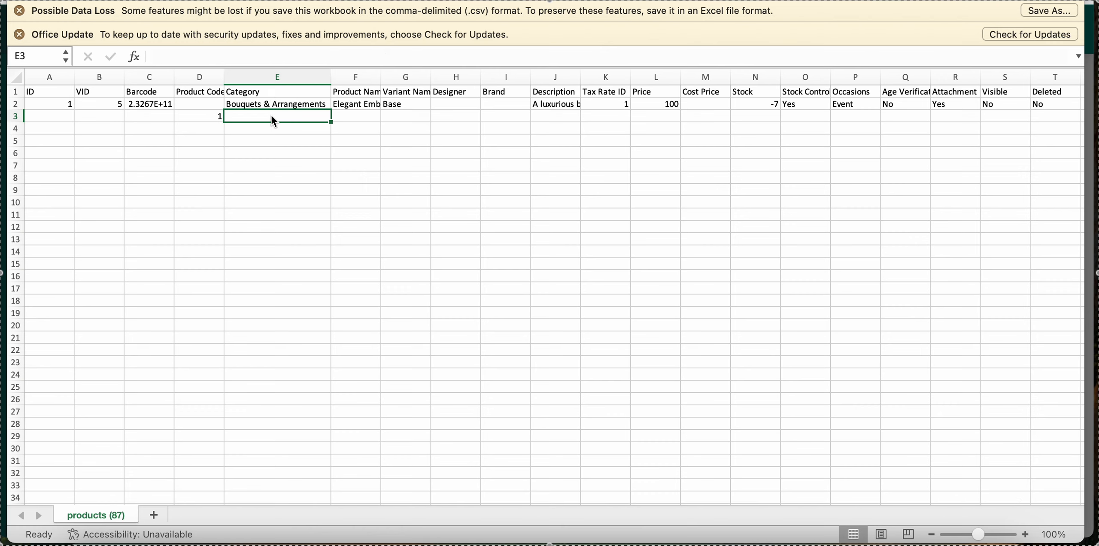
{"action": "type", "text": "Indo"}
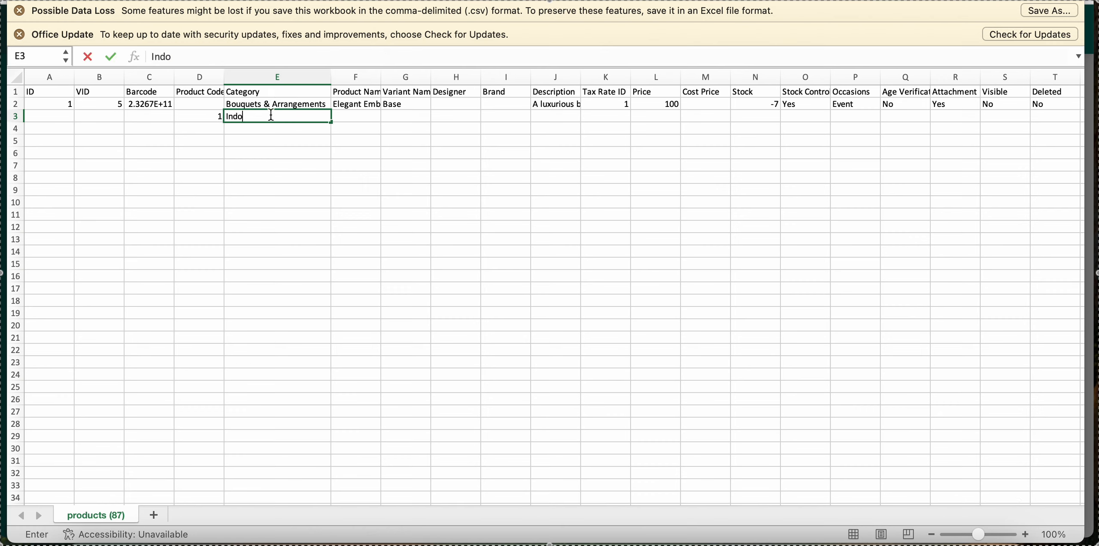
{"action": "type", "text": "or Plants"}
{"action": "left_click", "coordinate": [384, 164]}
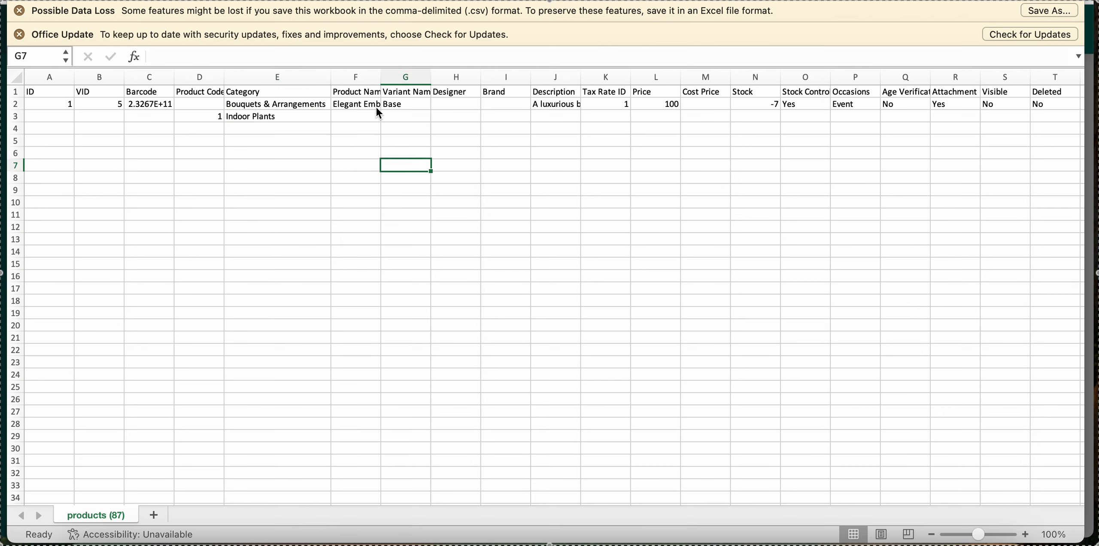
Enter Test Plant as the product name and std as the variant name in row 3
{"action": "left_click", "coordinate": [364, 117]}
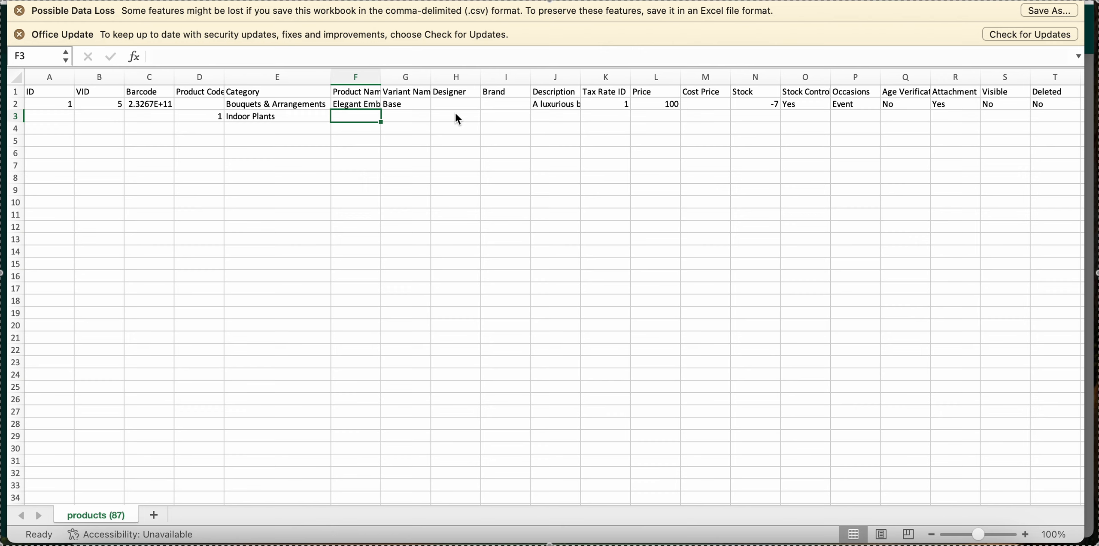
{"action": "type", "text": "Test Plant"}
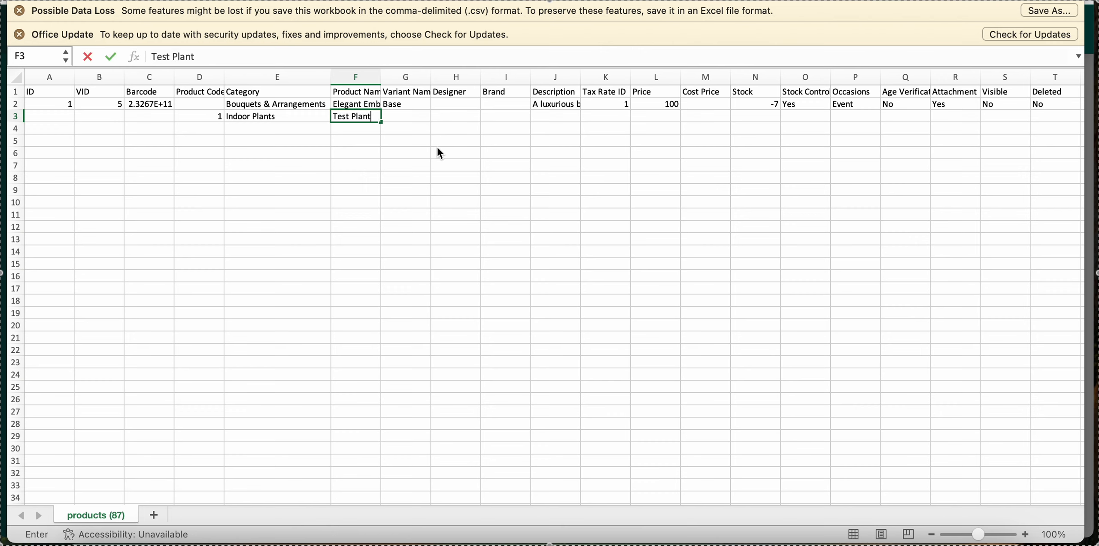
{"action": "left_click", "coordinate": [427, 142]}
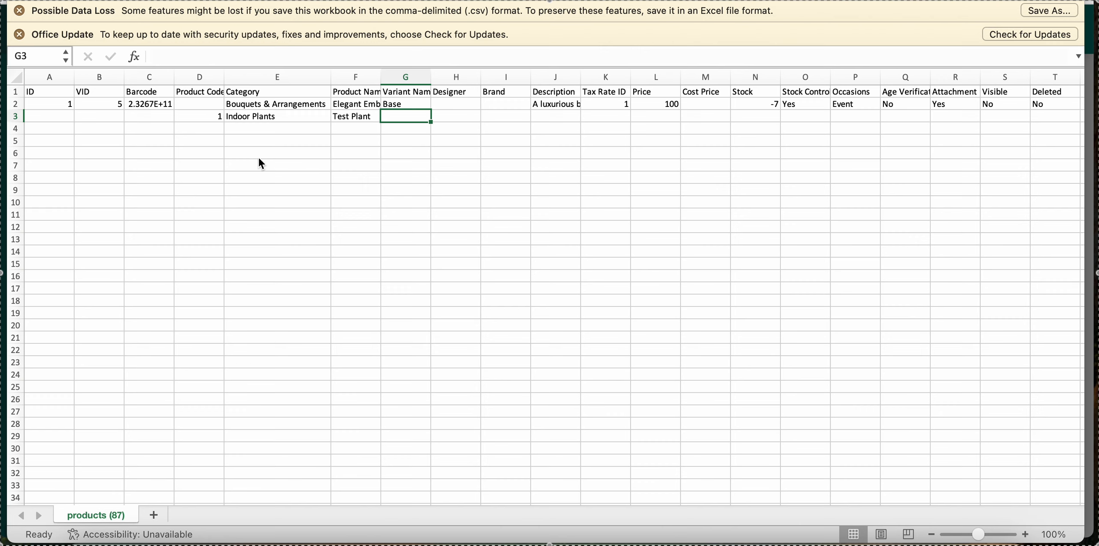
{"action": "type", "text": "std"}
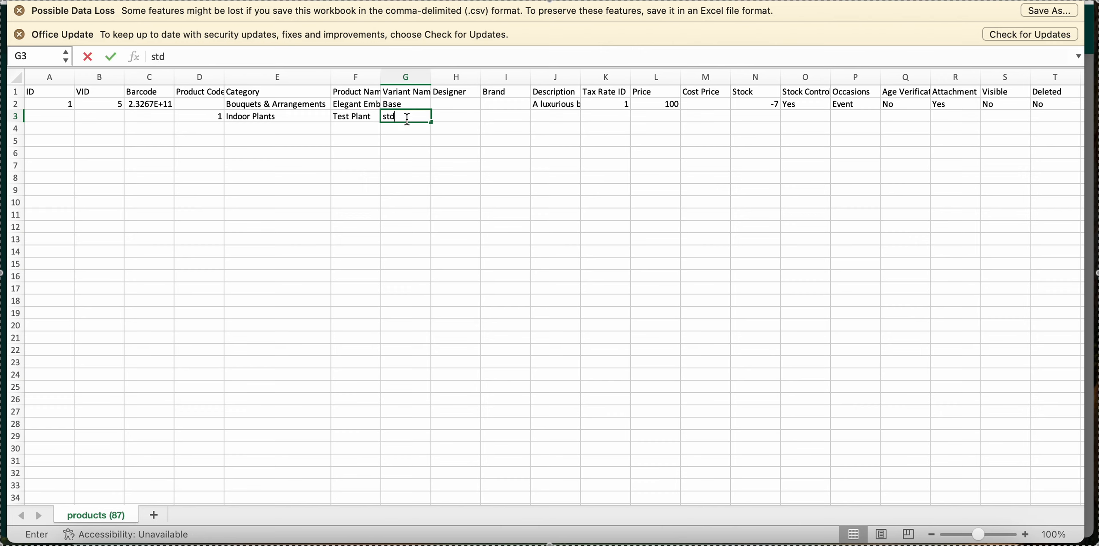
{"action": "key", "text": "Return"}
{"action": "key", "text": "Return"}
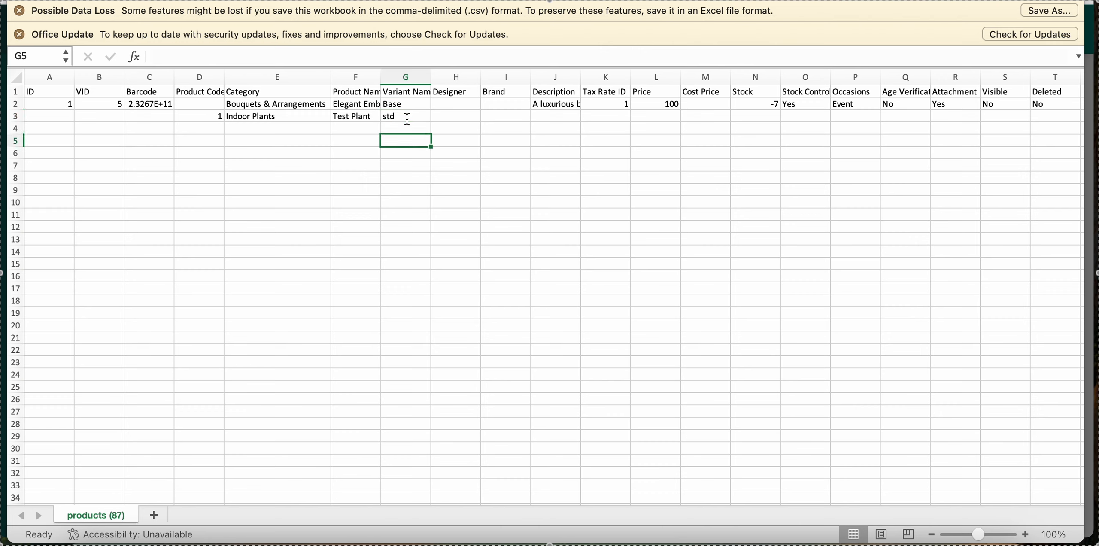
Try adding med and large as variant names in the two rows below std, and clear both cells
{"action": "key", "text": "Up"}
{"action": "type", "text": "med"}
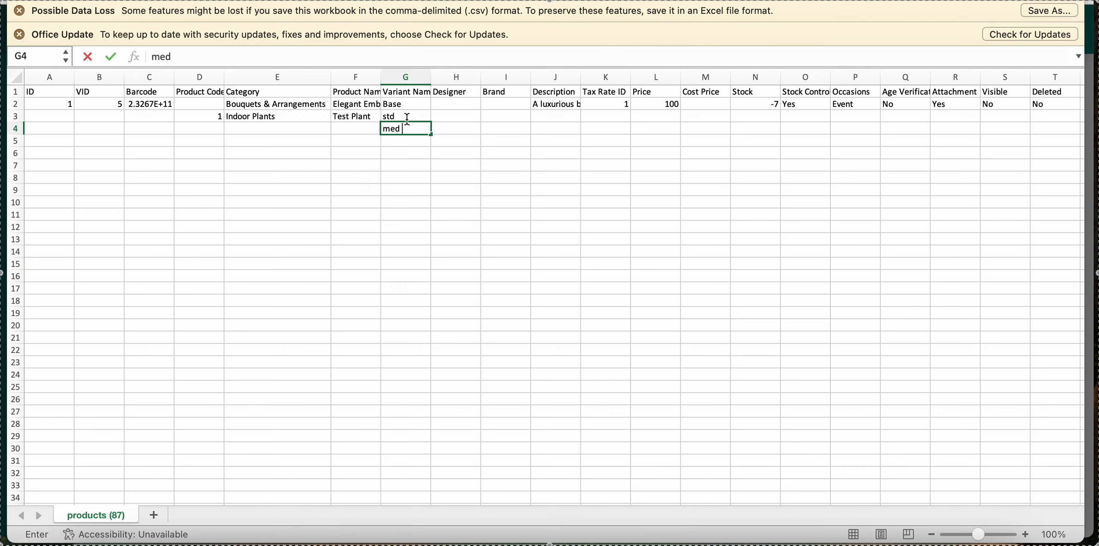
{"action": "key", "text": "Return"}
{"action": "type", "text": "large"}
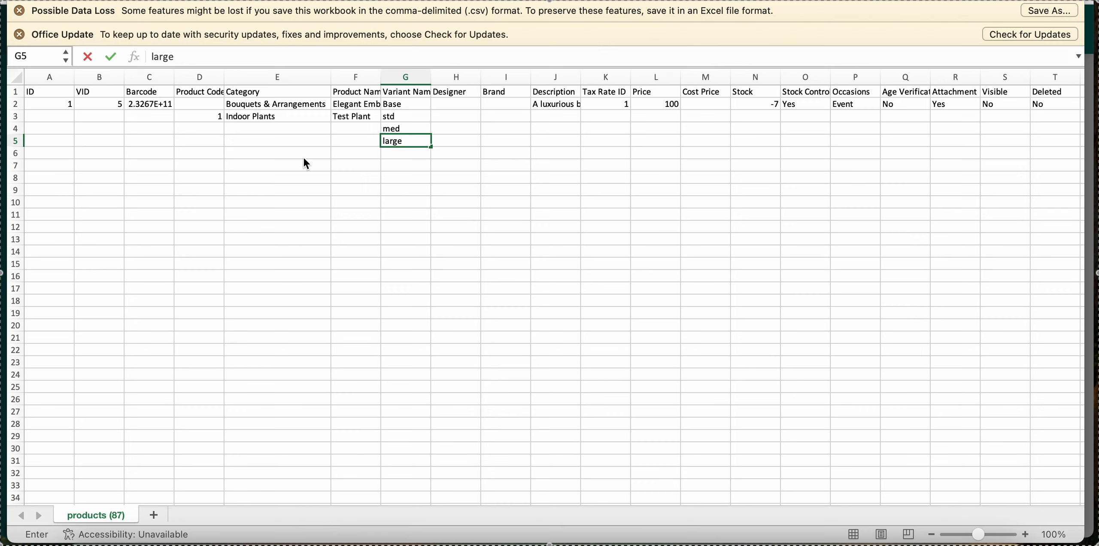
{"action": "left_click", "coordinate": [407, 126]}
{"action": "key", "text": "Delete"}
{"action": "key", "text": "Down"}
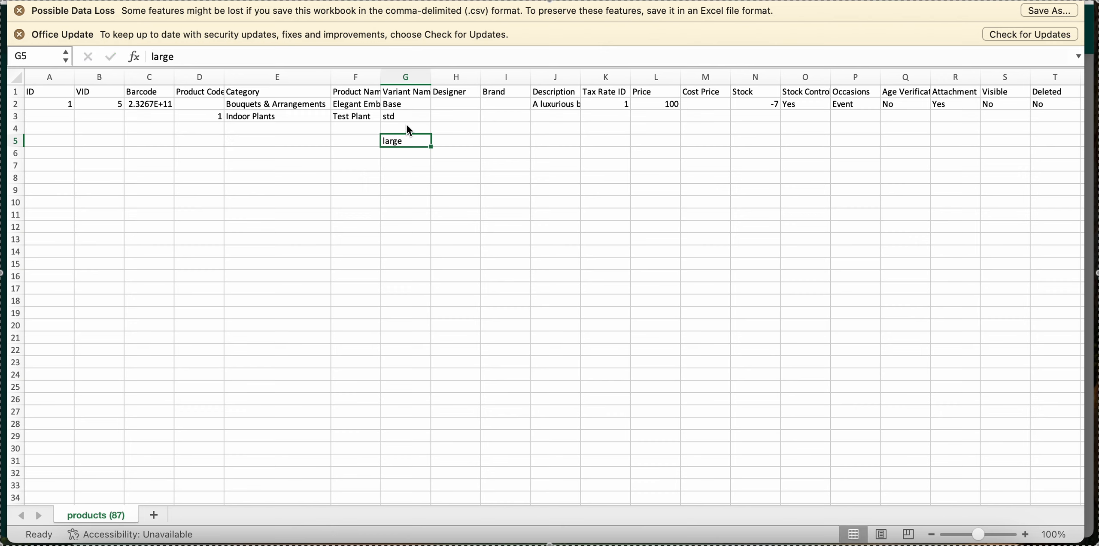
{"action": "key", "text": "Delete"}
Leave designer and brand blank in row 3 and enter the description "cheese plant in coir pot"
{"action": "left_click", "coordinate": [458, 117]}
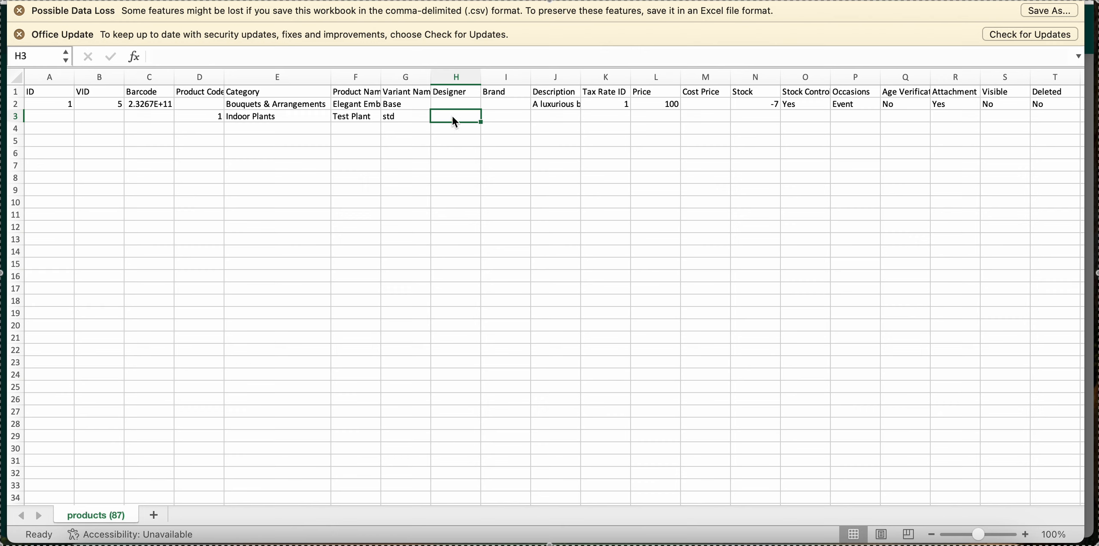
{"action": "left_click", "coordinate": [508, 122]}
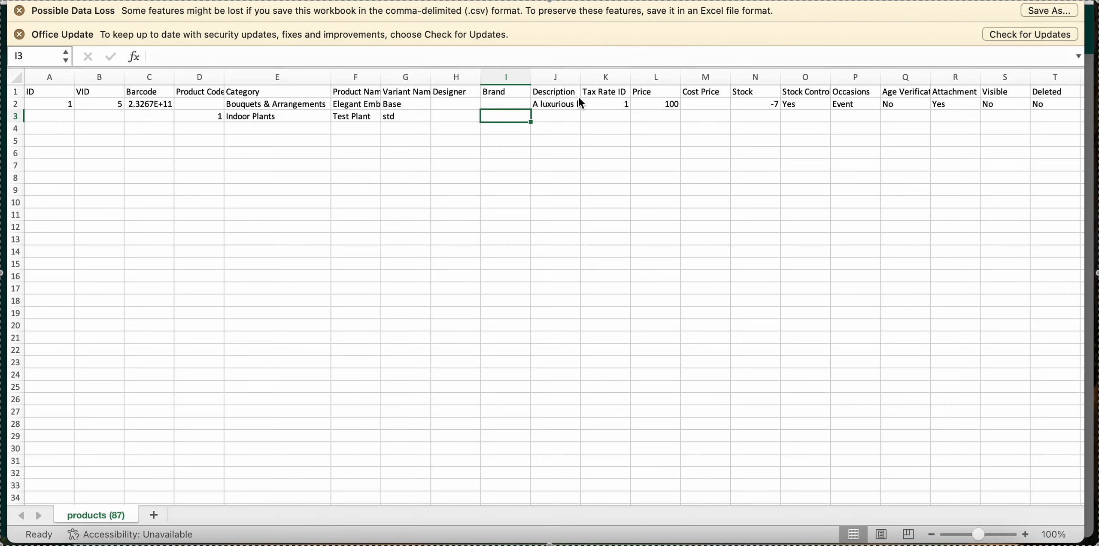
{"action": "left_click", "coordinate": [557, 117]}
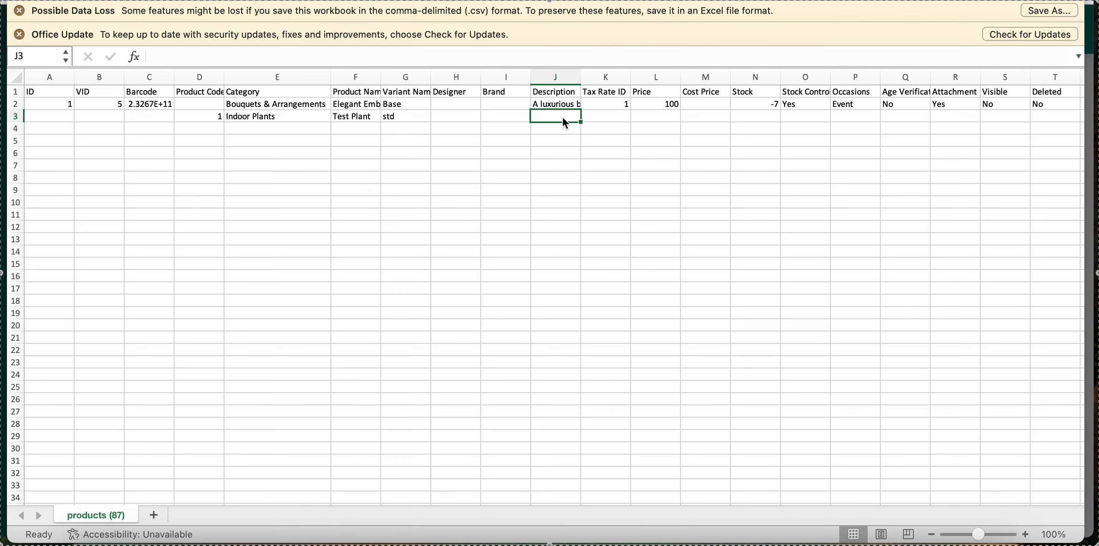
{"action": "type", "text": "cheese plan"}
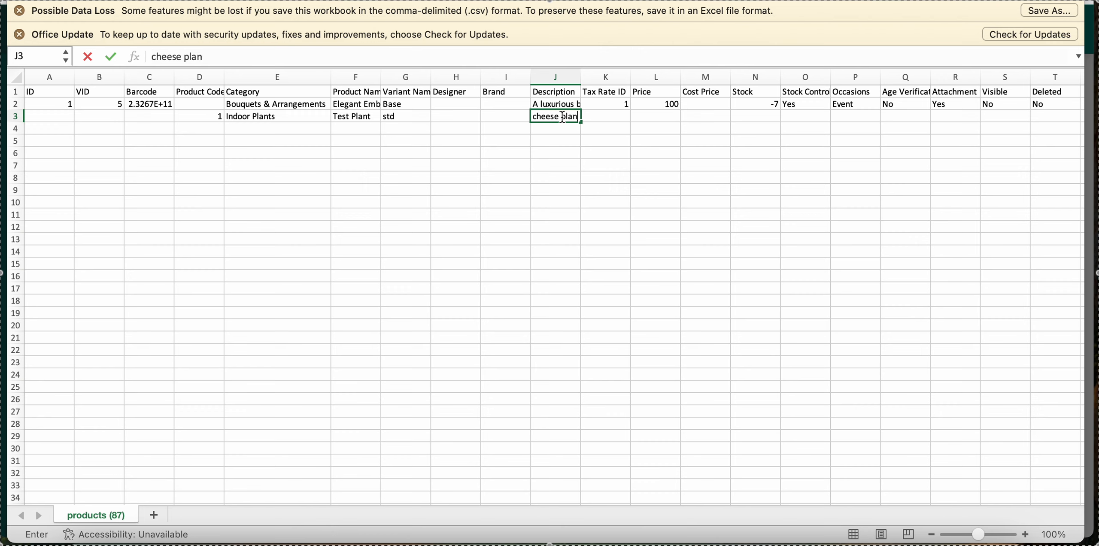
{"action": "type", "text": "t in coir pot"}
{"action": "left_click", "coordinate": [677, 155]}
Set the tax rate ID to 1 and the price to 30 for Test Plant in row 3
{"action": "left_click", "coordinate": [622, 121]}
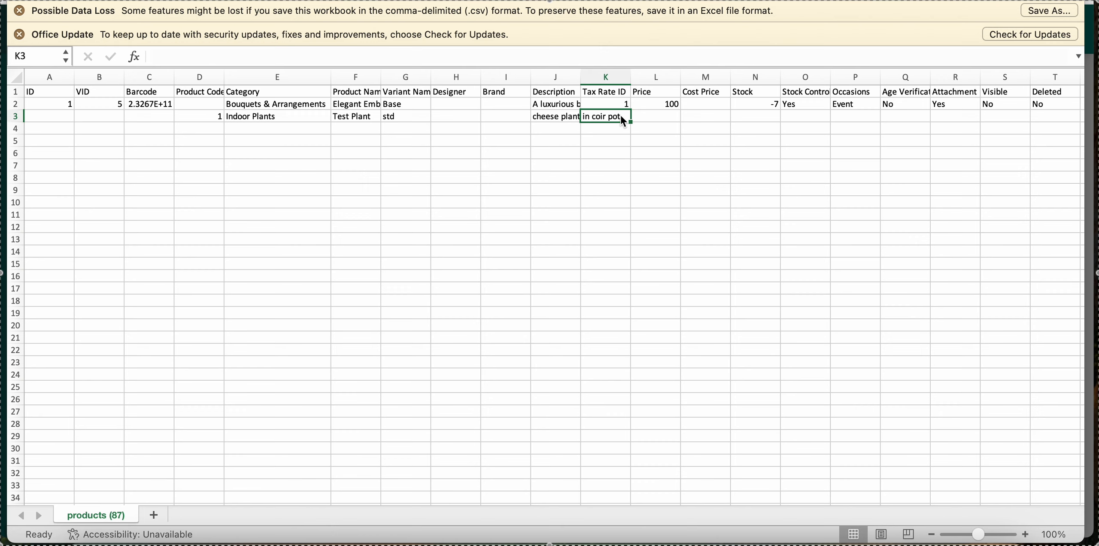
{"action": "type", "text": "1"}
{"action": "key", "text": "Tab"}
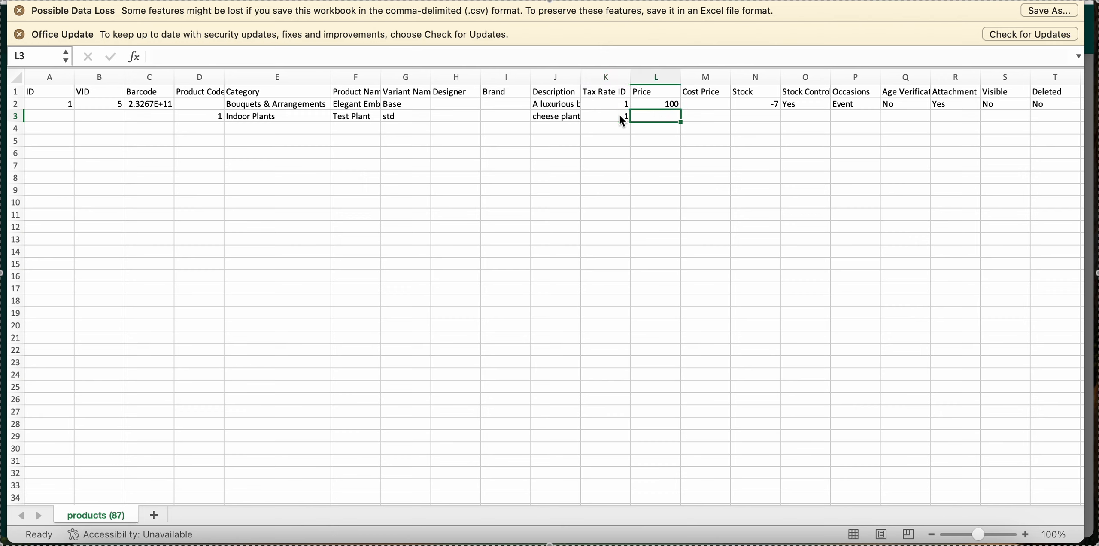
{"action": "type", "text": "30"}
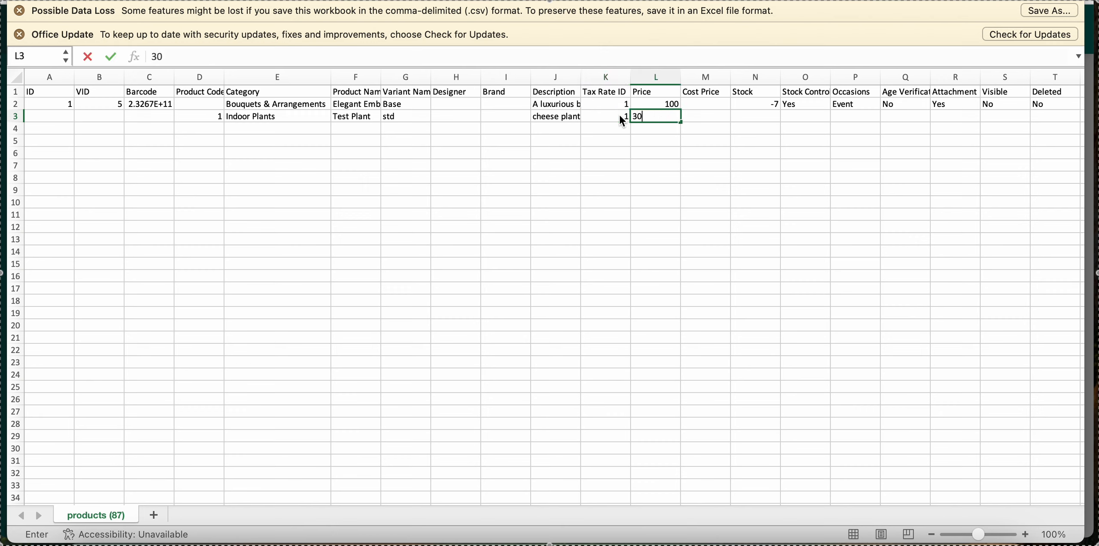
{"action": "key", "text": "Tab"}
{"action": "key", "text": "Tab"}
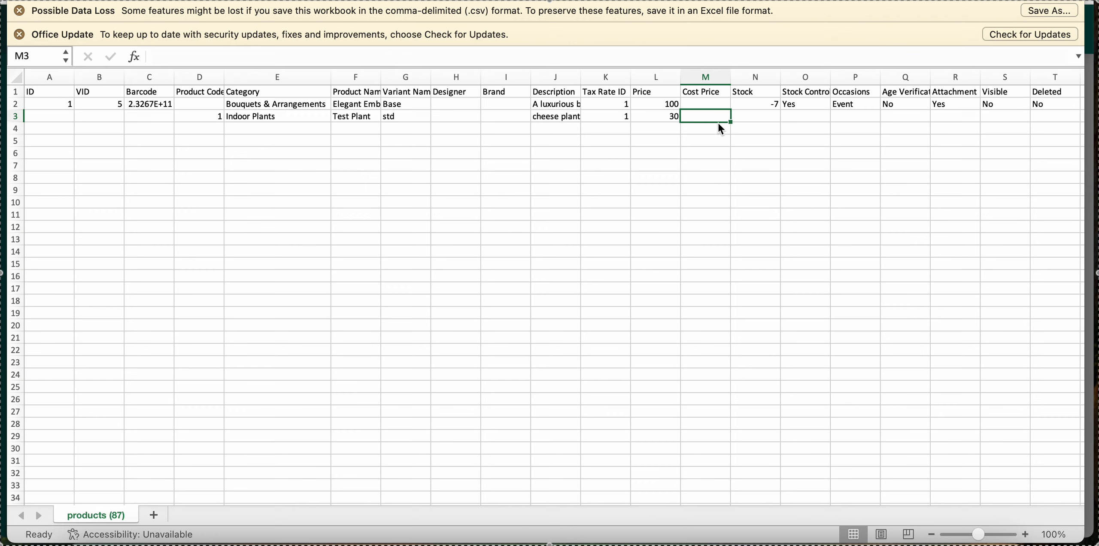
Review the remaining columns of the Test Plant row from Stock through Deleted, leaving them blank
{"action": "left_click", "coordinate": [762, 123]}
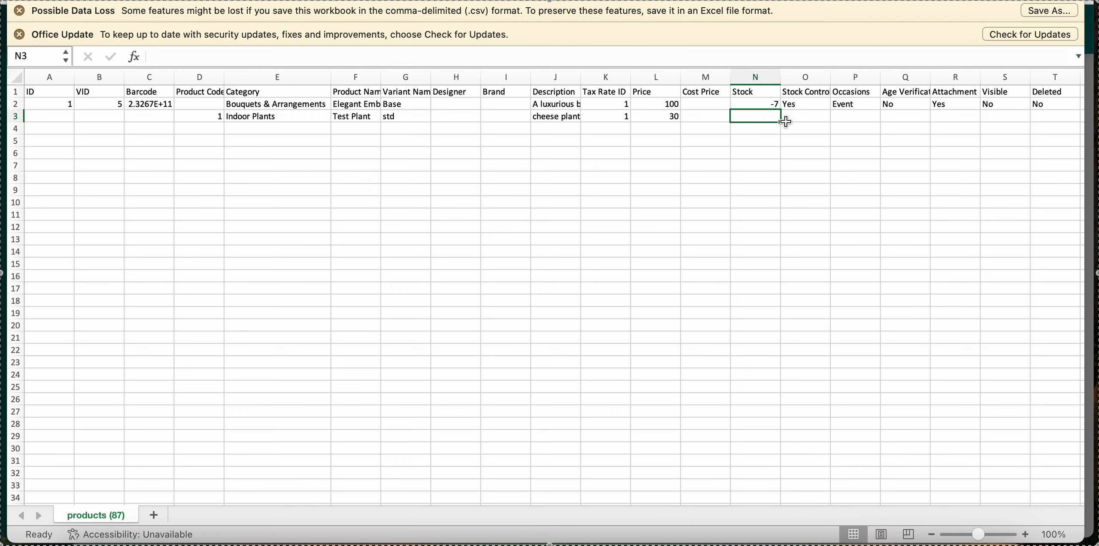
{"action": "left_click", "coordinate": [798, 116]}
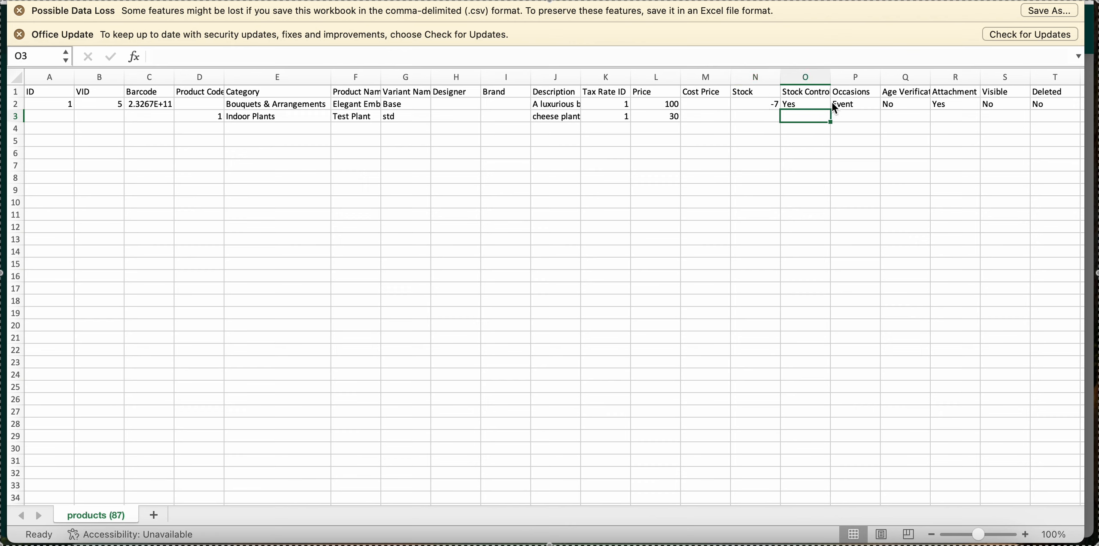
{"action": "left_click", "coordinate": [855, 118]}
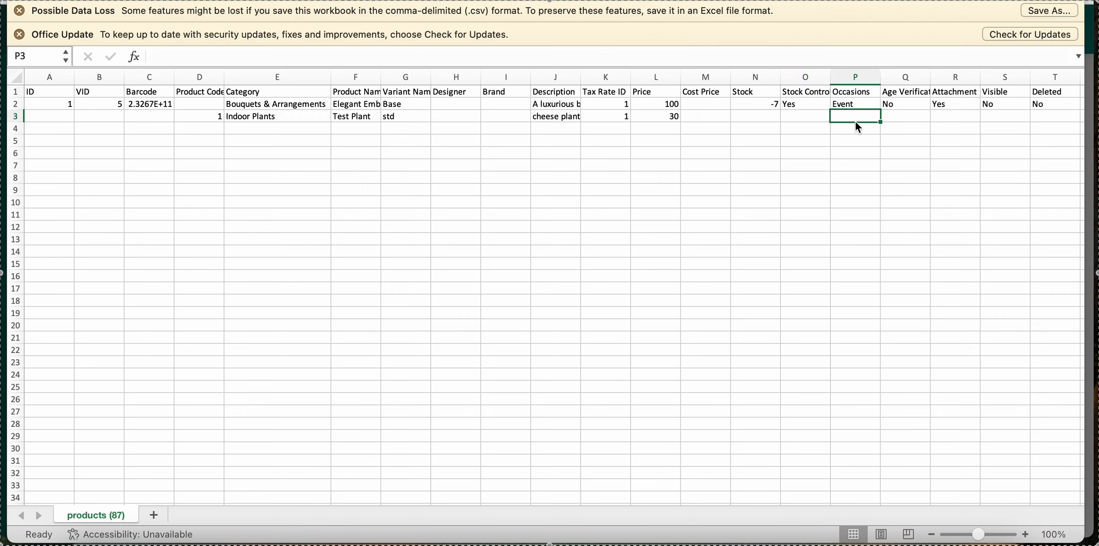
{"action": "left_click", "coordinate": [909, 121]}
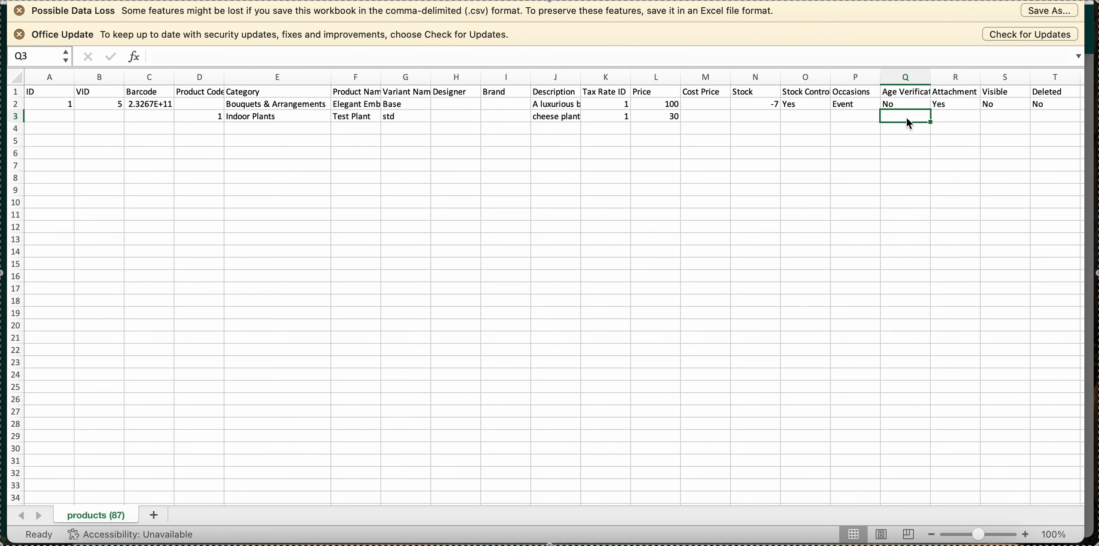
{"action": "scroll", "coordinate": [926, 110], "scroll_direction": "right", "scroll_amount": 2}
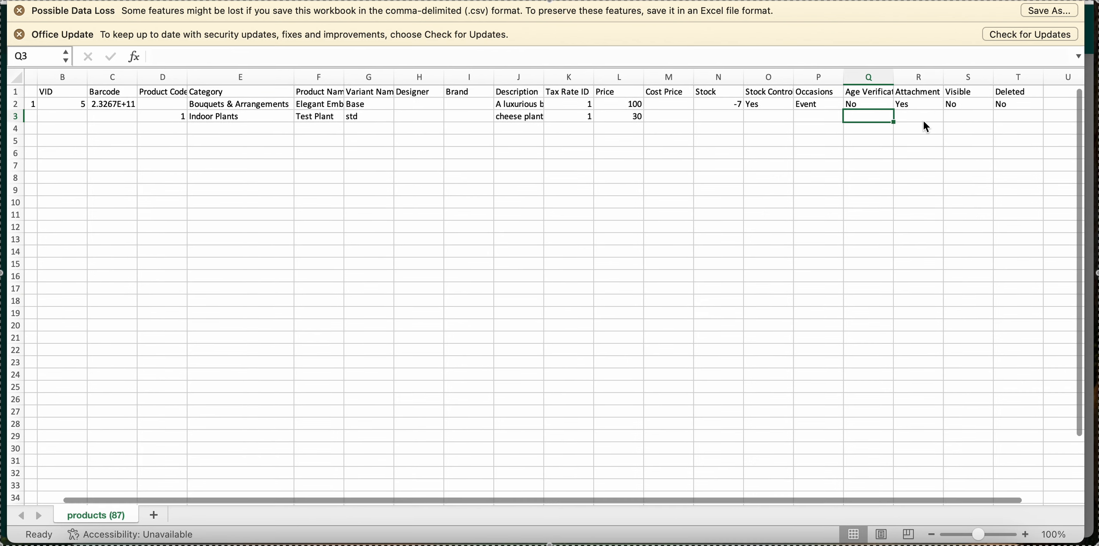
{"action": "left_click", "coordinate": [925, 117]}
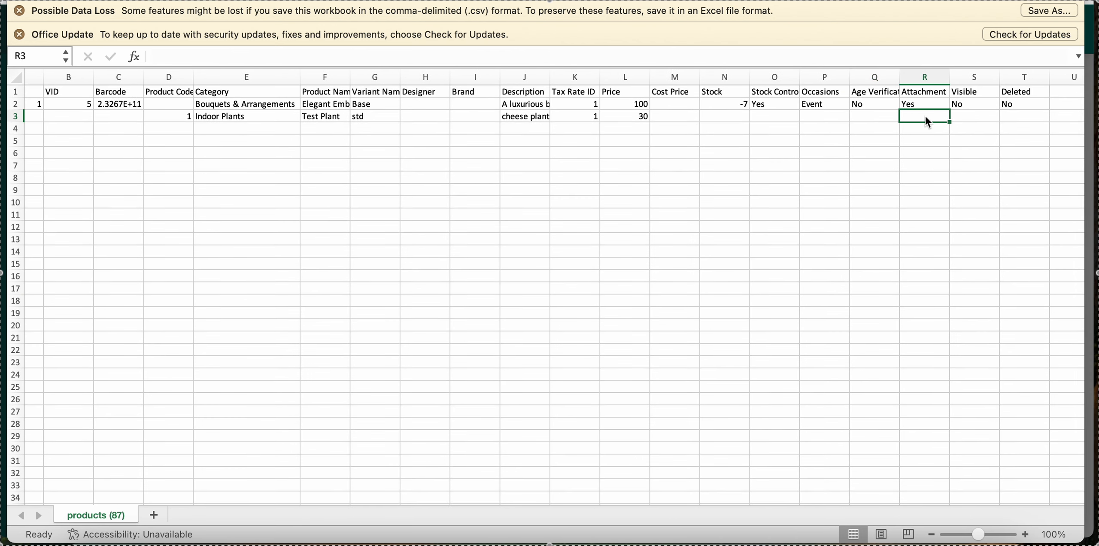
{"action": "left_click", "coordinate": [974, 123]}
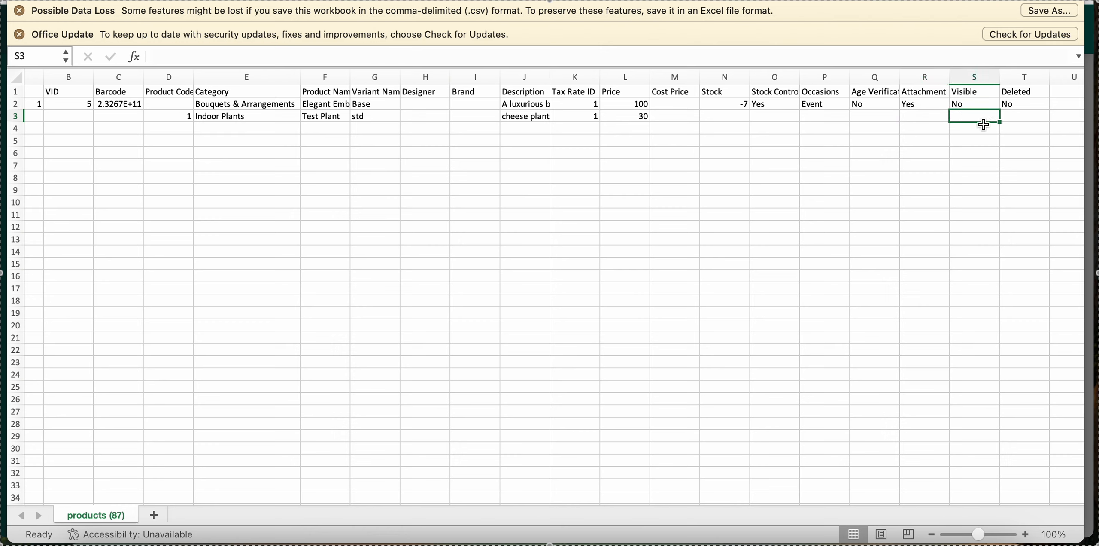
{"action": "left_click", "coordinate": [1017, 120]}
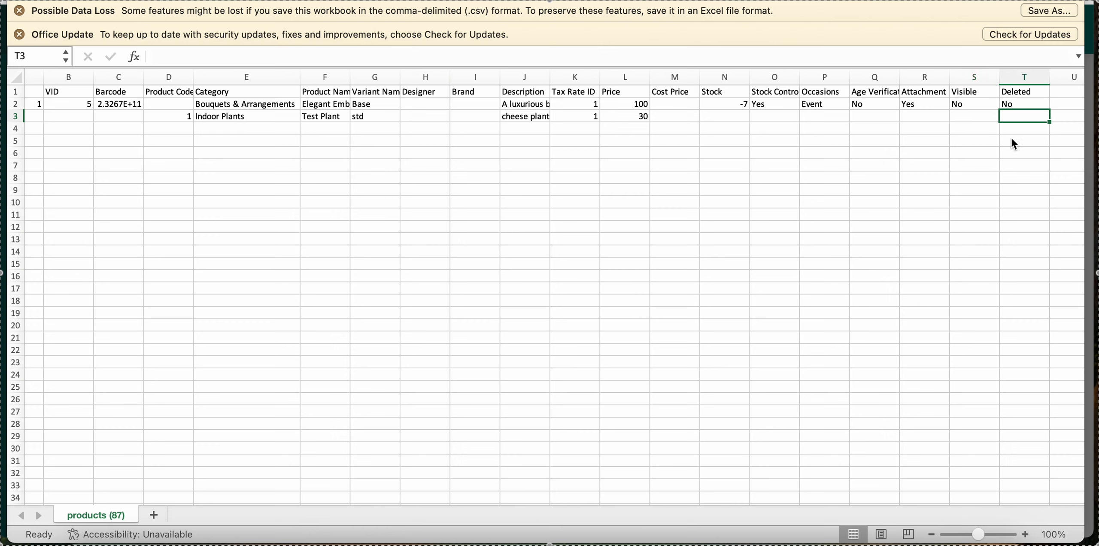
Delete the sample Bouquets & Arrangements product row and close the workbook
{"action": "right_click", "coordinate": [14, 102]}
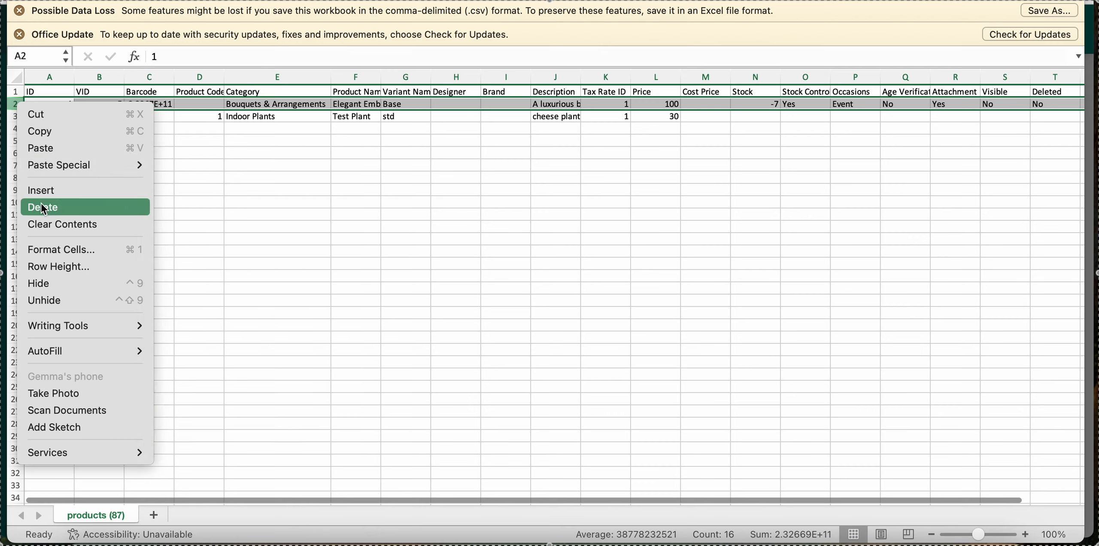
{"action": "left_click", "coordinate": [43, 205]}
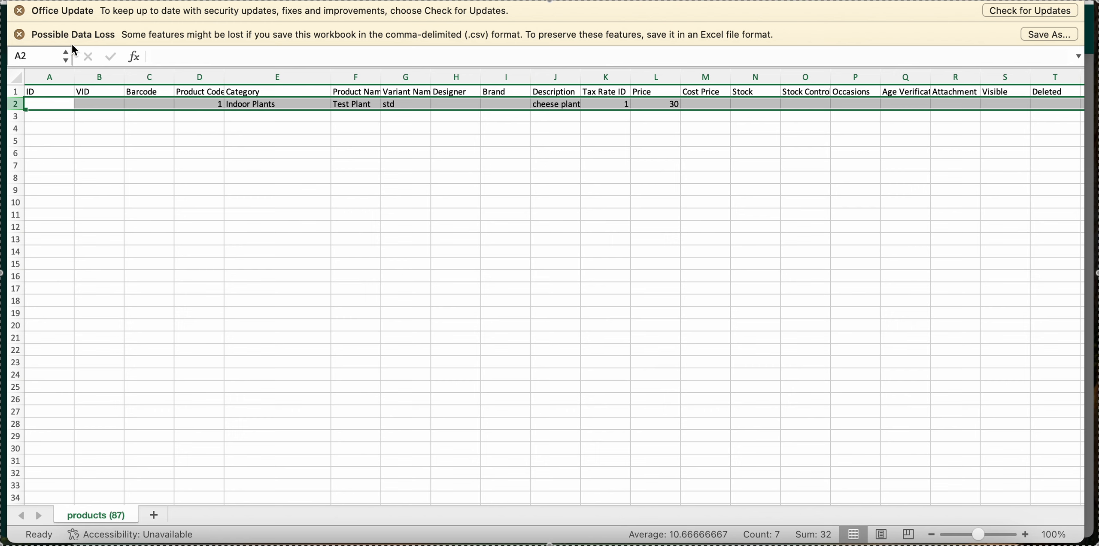
{"action": "key", "text": "super+w"}
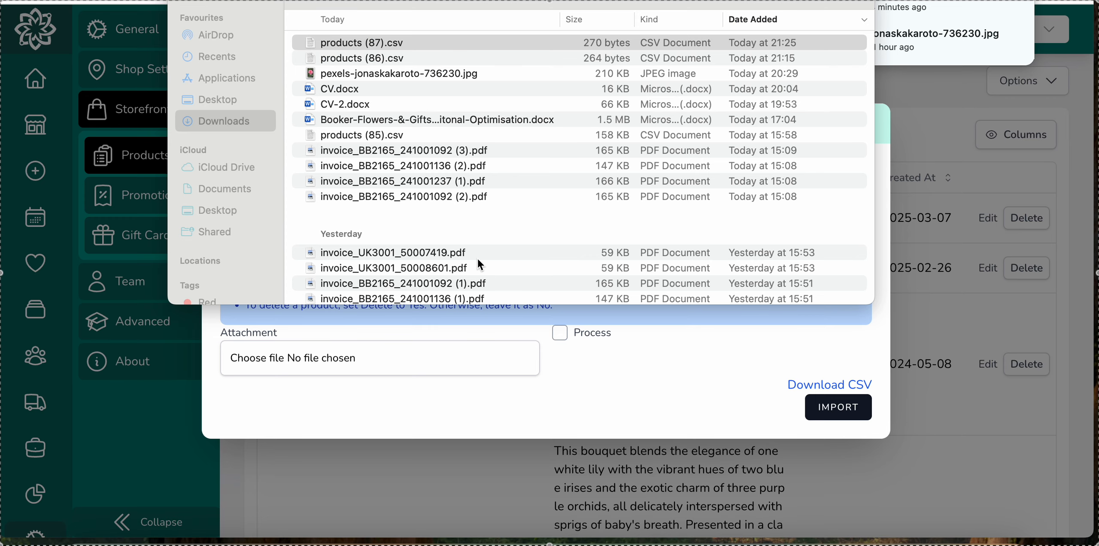
Switch back to the store admin in the browser, reopen the product import, and attach products (87).csv
{"action": "left_click", "coordinate": [478, 488]}
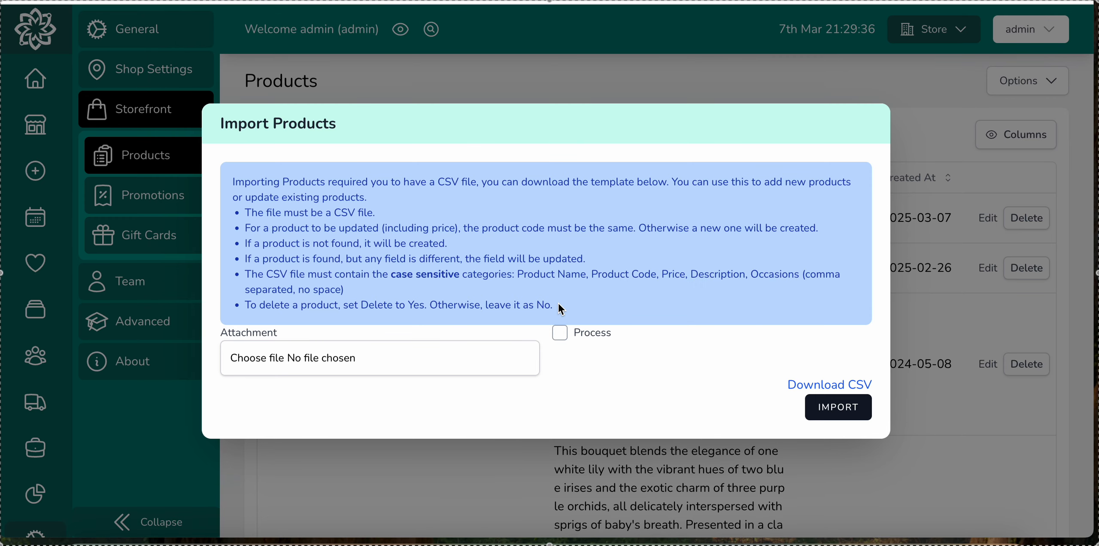
{"action": "left_click", "coordinate": [946, 211]}
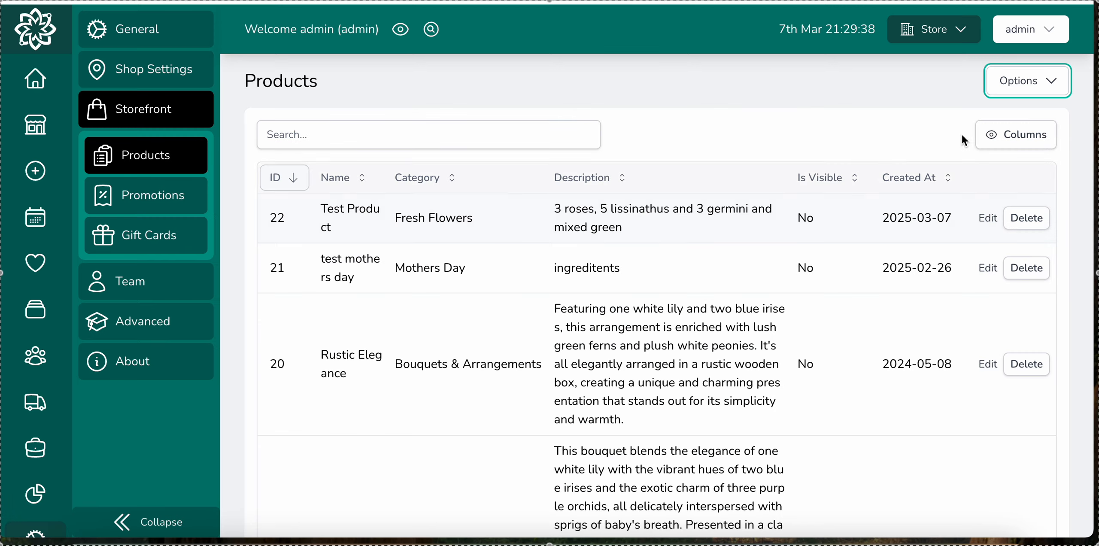
{"action": "left_click", "coordinate": [1038, 81]}
{"action": "left_click", "coordinate": [972, 241]}
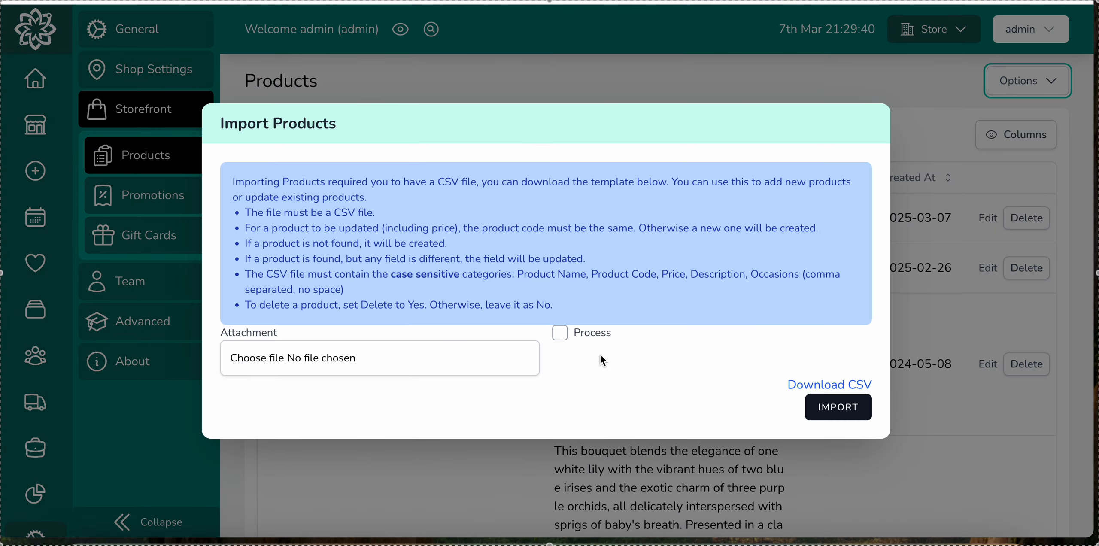
{"action": "left_click", "coordinate": [333, 357]}
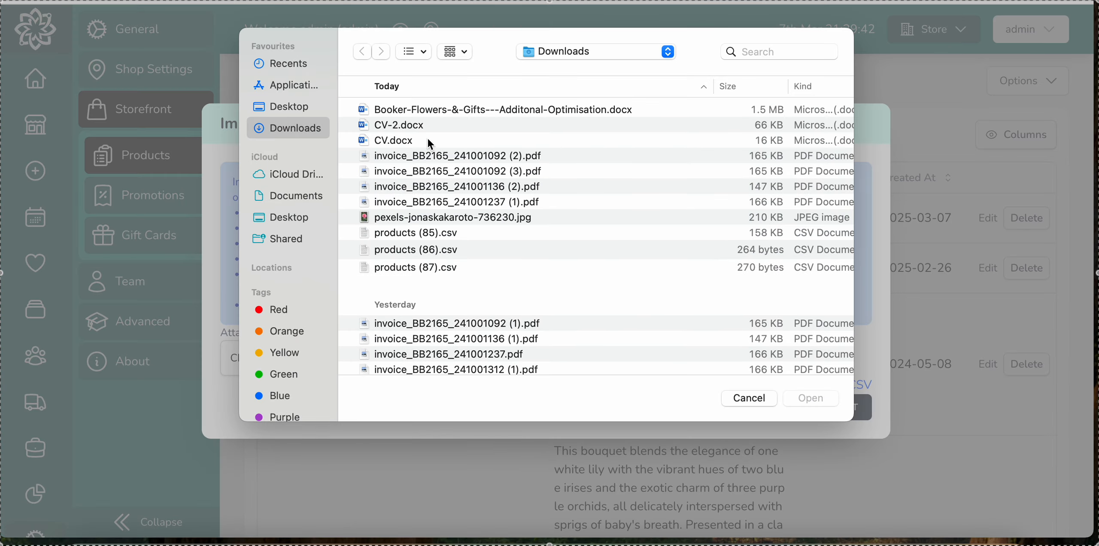
{"action": "left_click", "coordinate": [415, 269]}
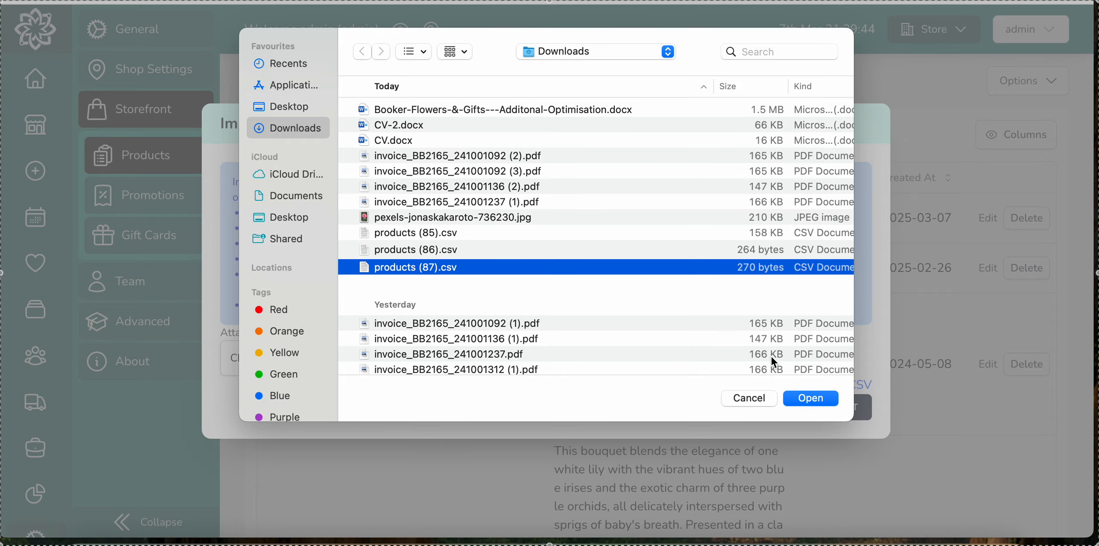
{"action": "left_click", "coordinate": [819, 396]}
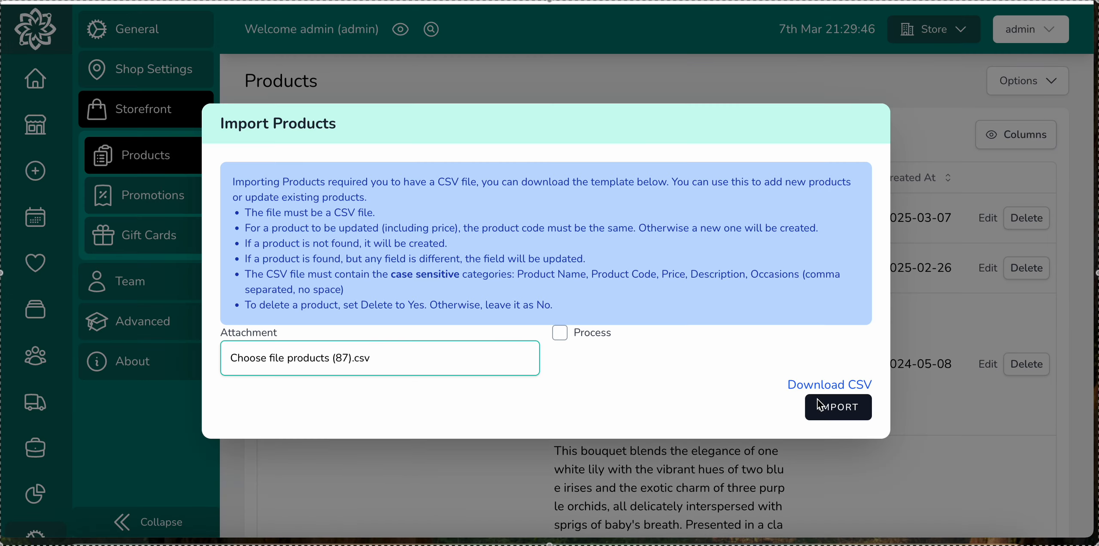
Import the attached CSV, process the listed differences, and acknowledge the import message
{"action": "left_click", "coordinate": [829, 409]}
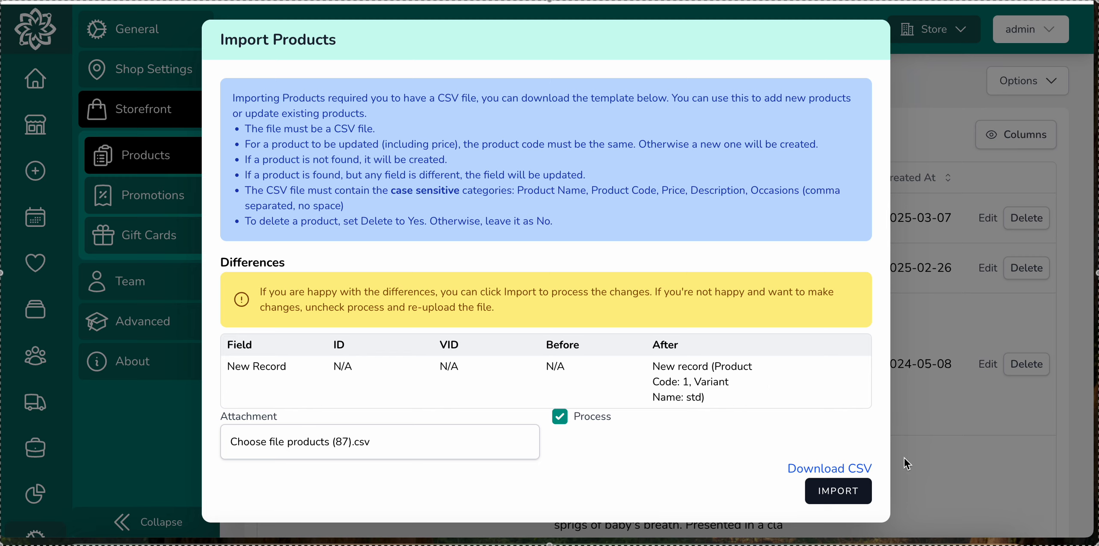
{"action": "left_click", "coordinate": [846, 494]}
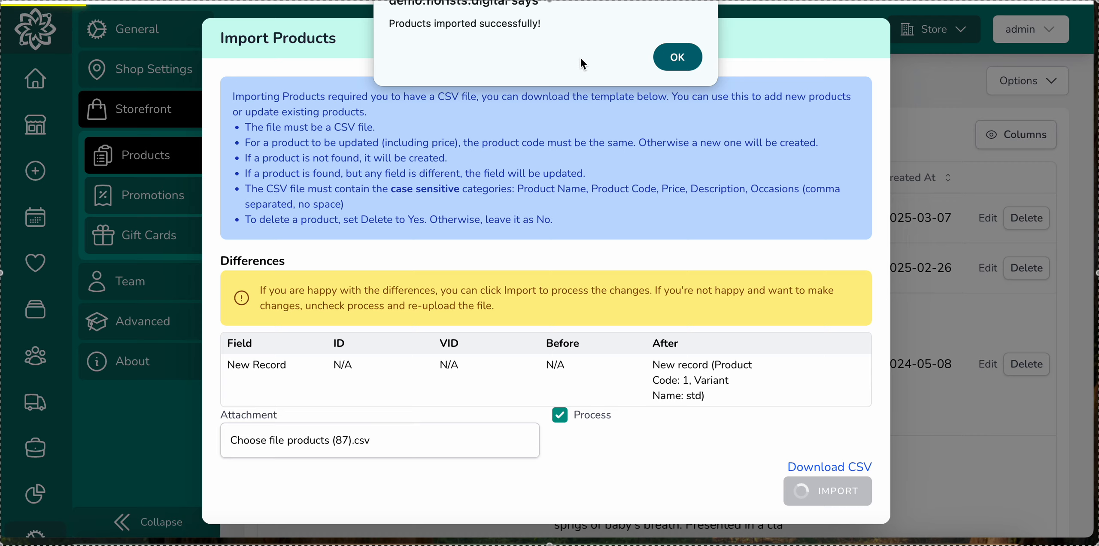
{"action": "left_click", "coordinate": [678, 60]}
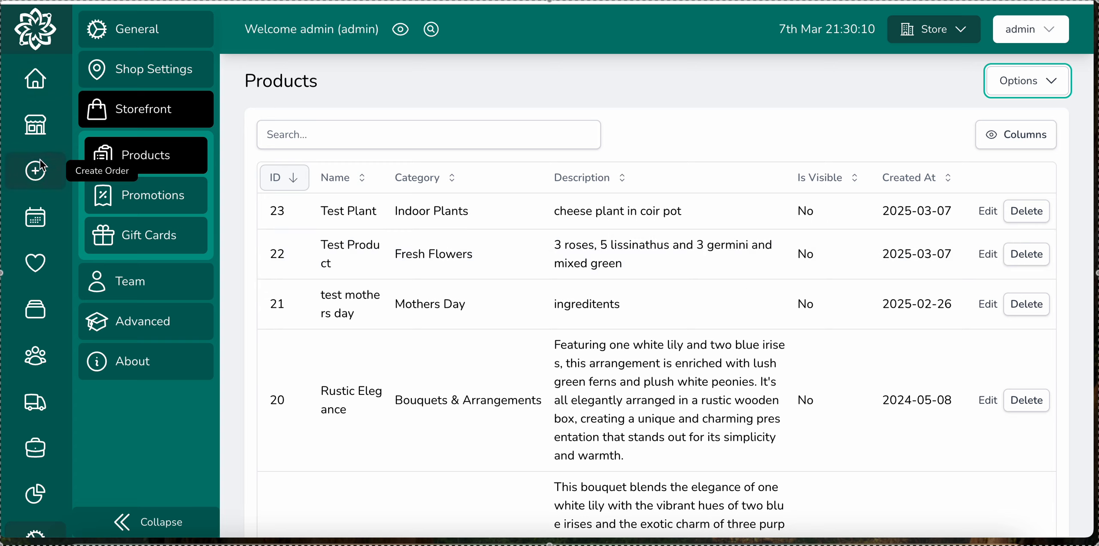
Start a new order, examine Test Plant's product configuration under Indoor Plants, and close it without adding the product
{"action": "left_click", "coordinate": [41, 176]}
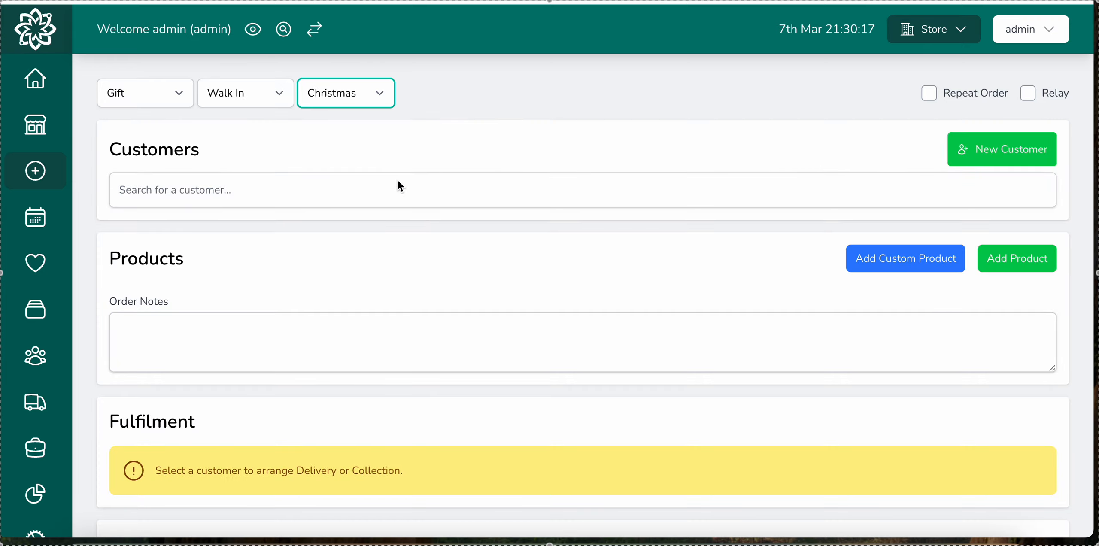
{"action": "left_click", "coordinate": [1002, 255]}
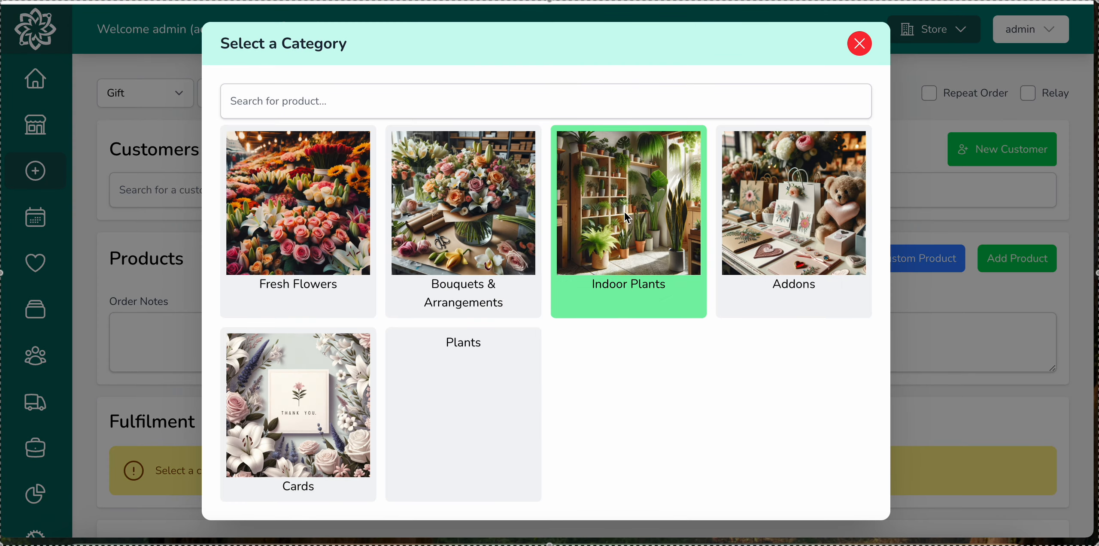
{"action": "left_click", "coordinate": [638, 207]}
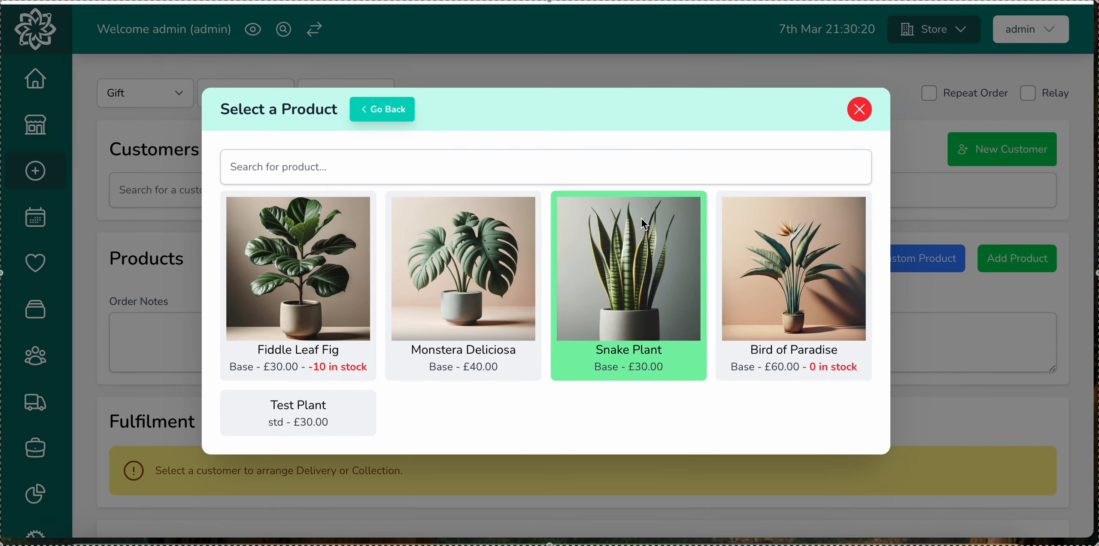
{"action": "left_click", "coordinate": [312, 415]}
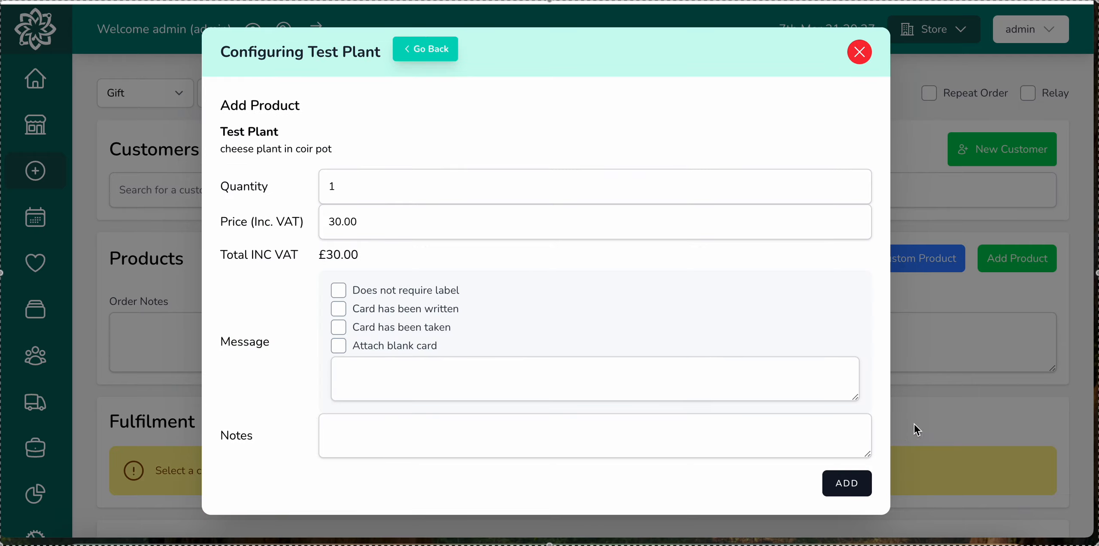
{"action": "left_click", "coordinate": [859, 52]}
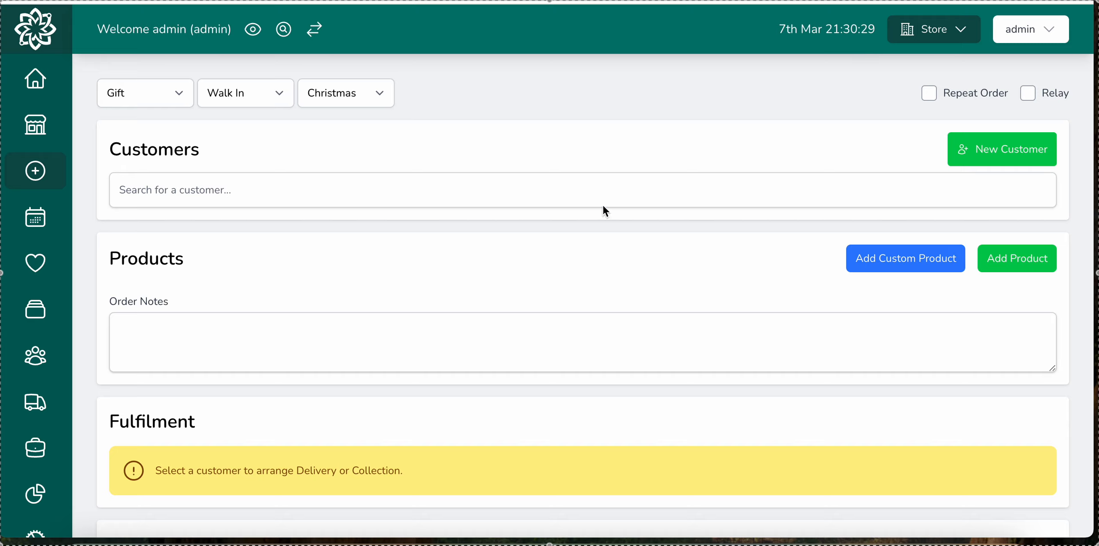